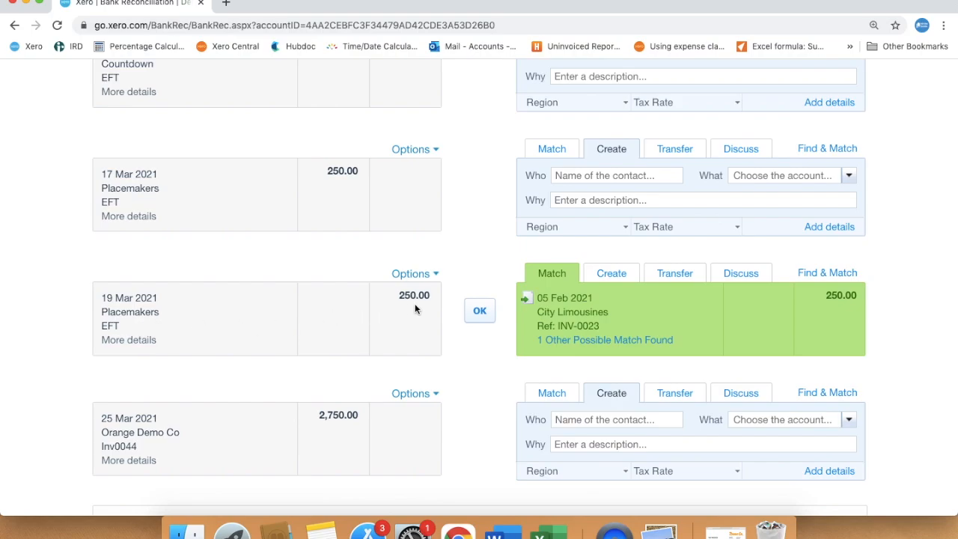
Step: Code the 17 Mar Placemakers payment to contact Placemakers and account 473 - Repairs and Maintenance, then reconcile it
scroll(487, 214, up, 2)
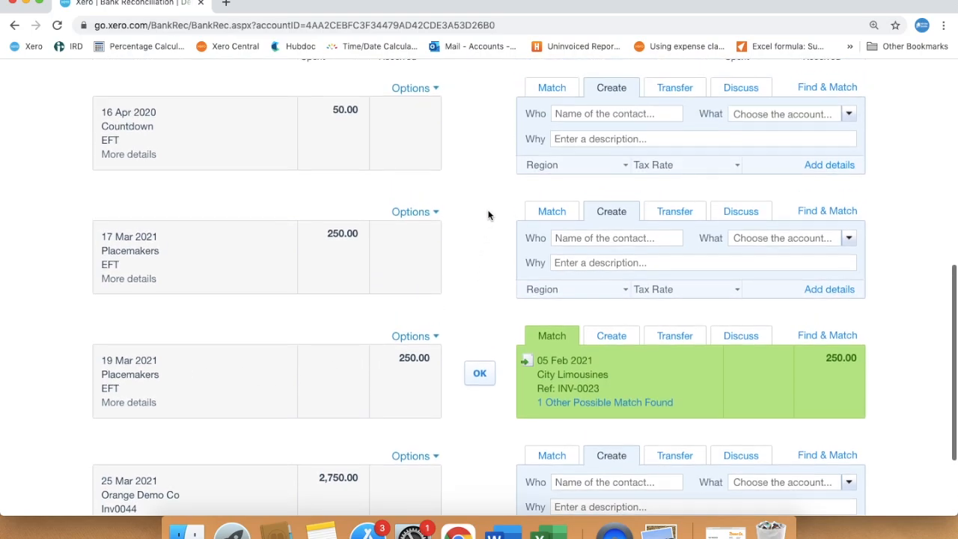
click(588, 237)
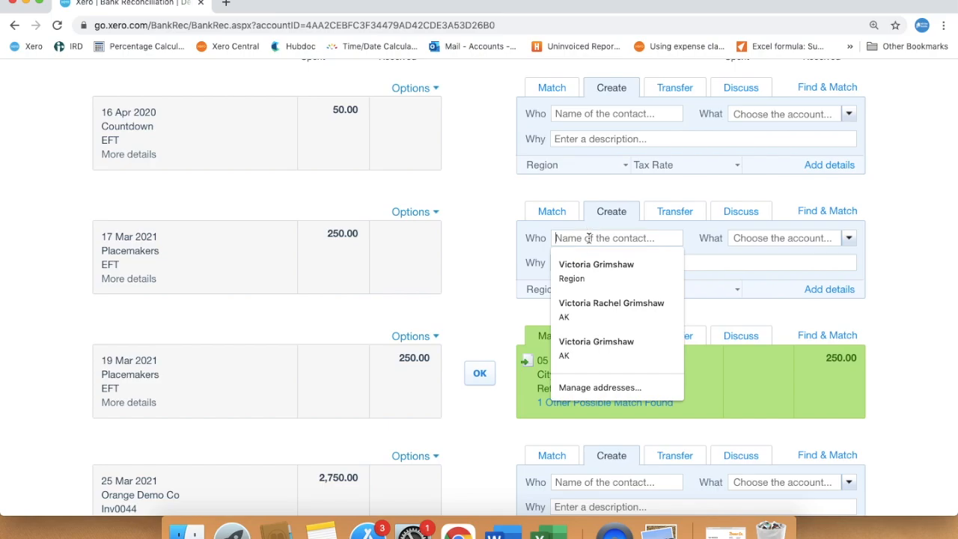
text(Place)
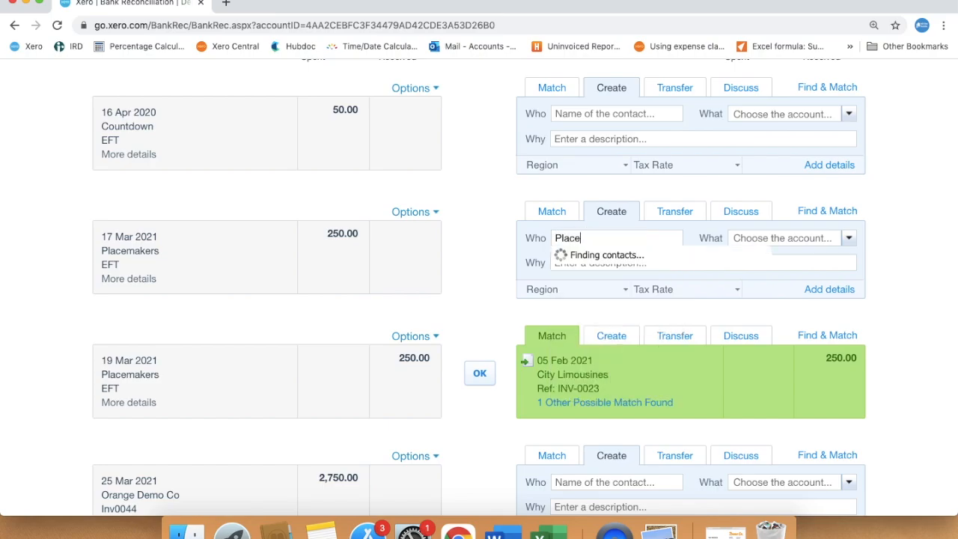
text(makers)
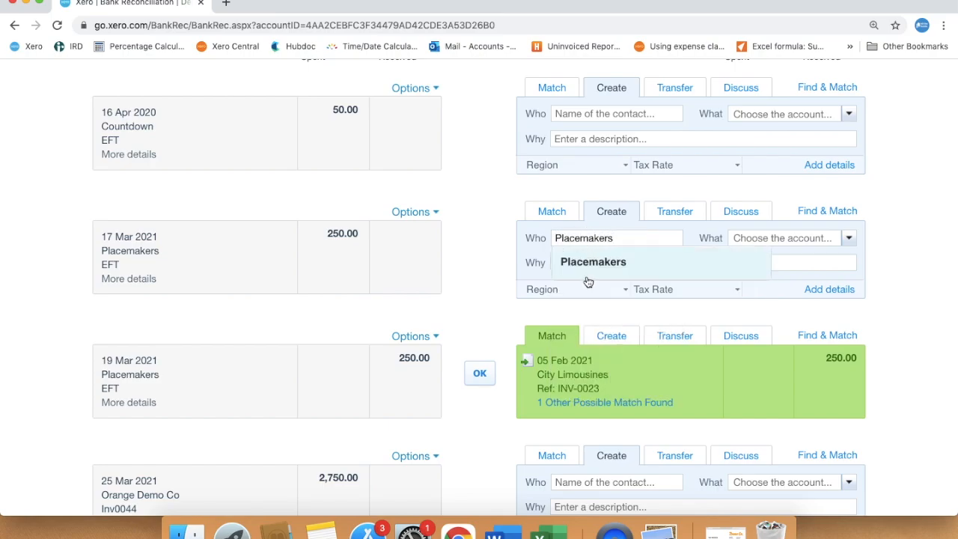
click(585, 272)
key(Tab)
text(re)
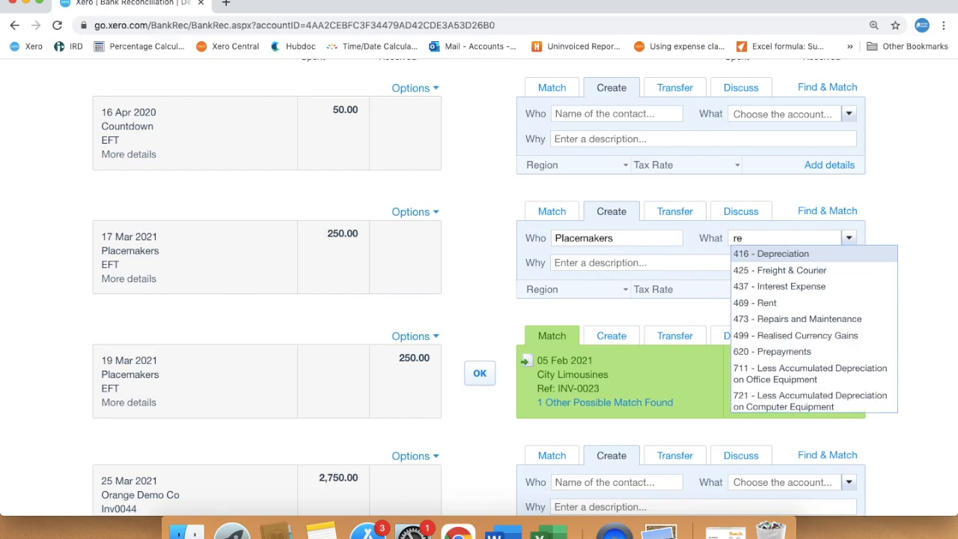
text(pa)
click(761, 252)
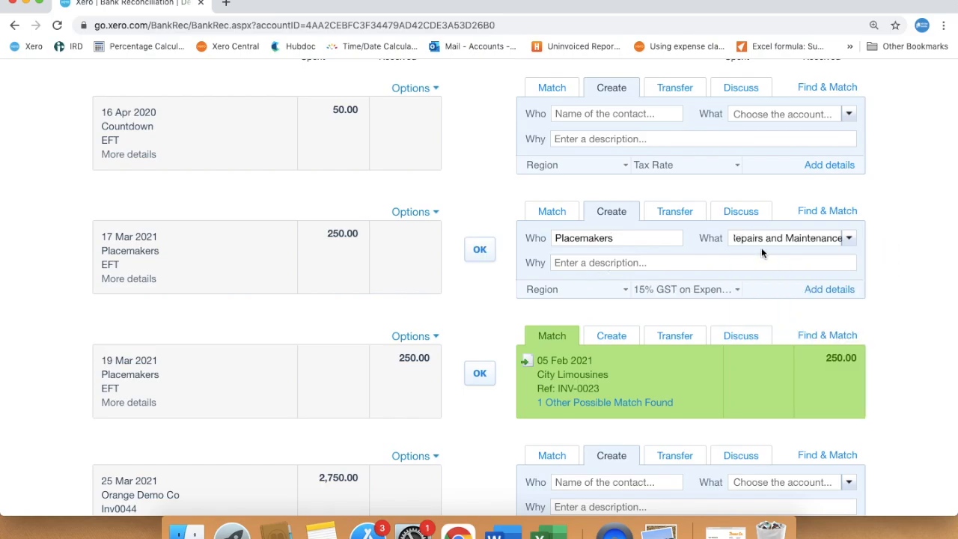
click(479, 250)
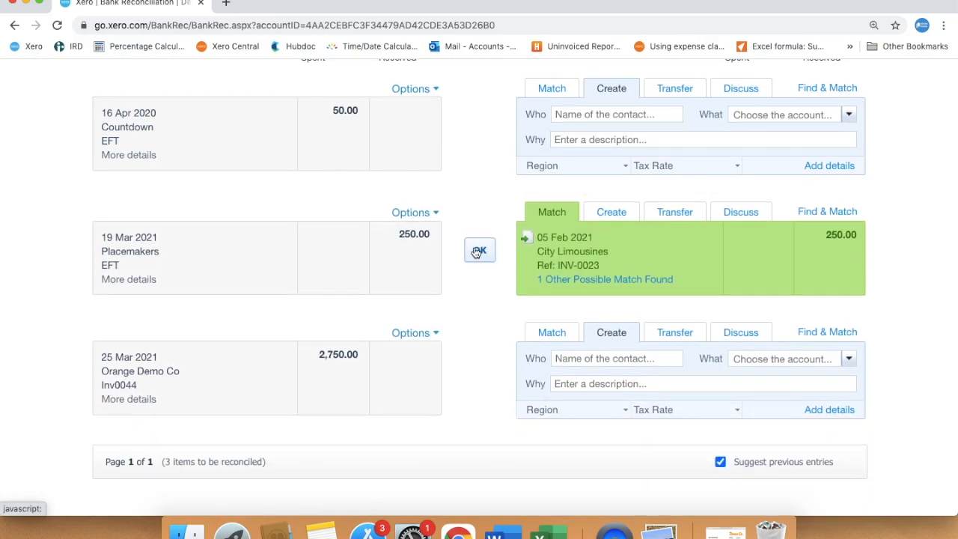
Step: Create a transaction for the 19 Mar Placemakers line with contact Placemakers and account 473 - Repairs and Maintenance
click(625, 215)
click(615, 239)
text(P)
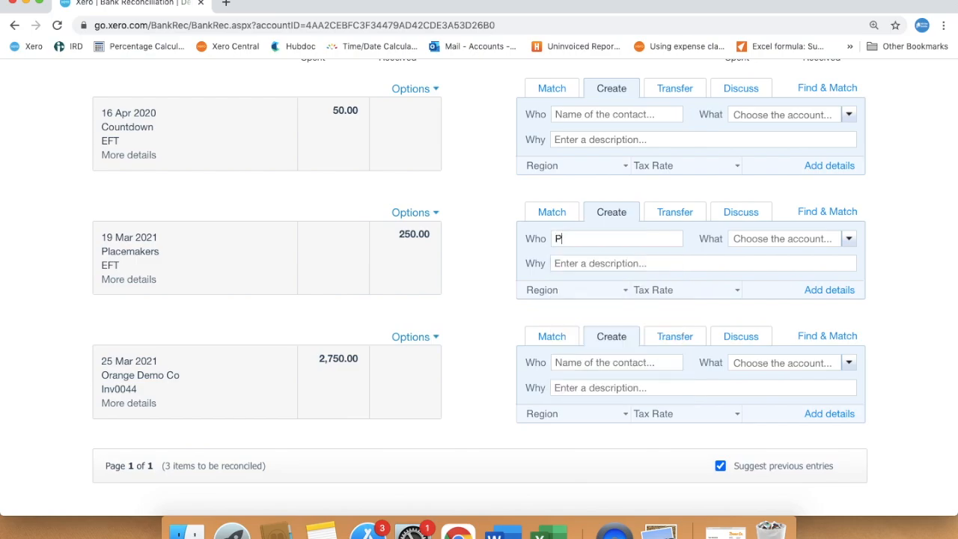
text(lacemak)
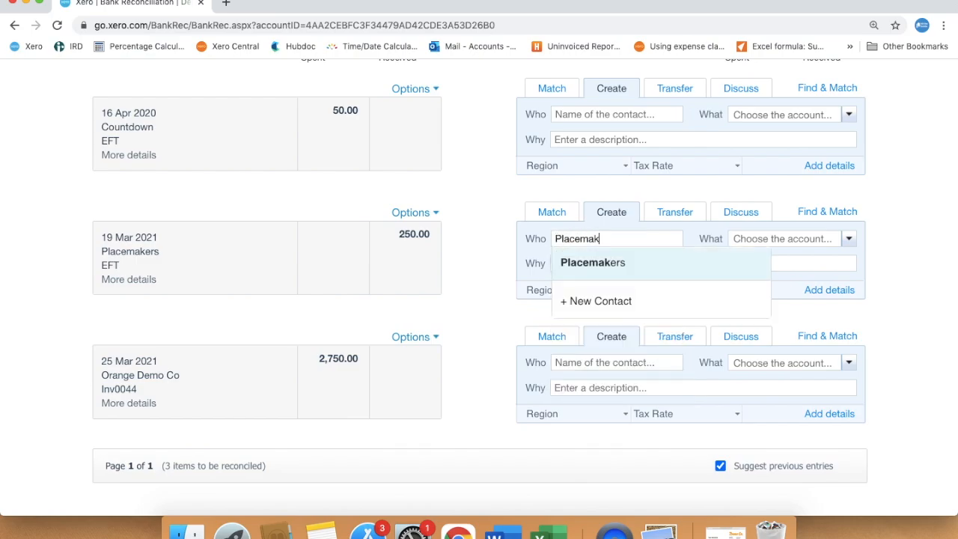
click(618, 263)
click(756, 240)
text(re)
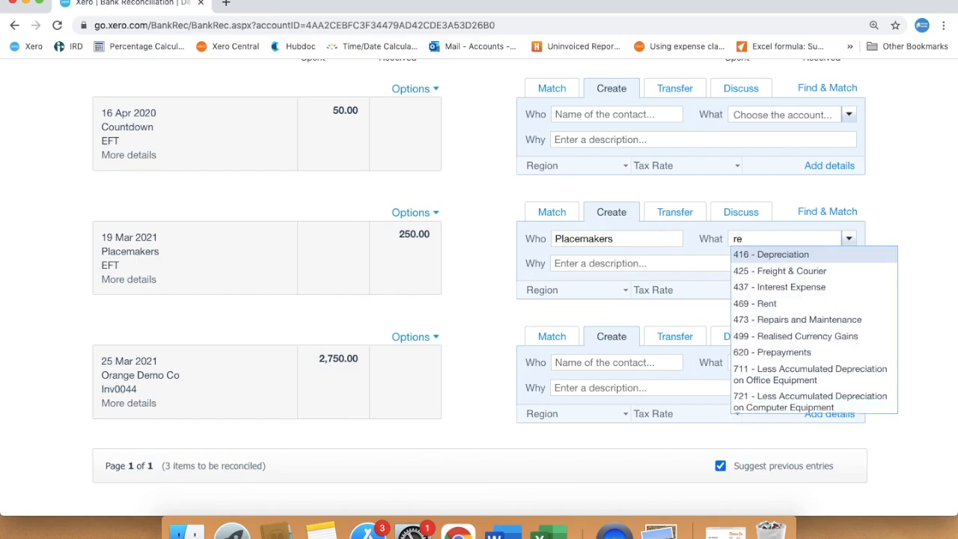
text(pa)
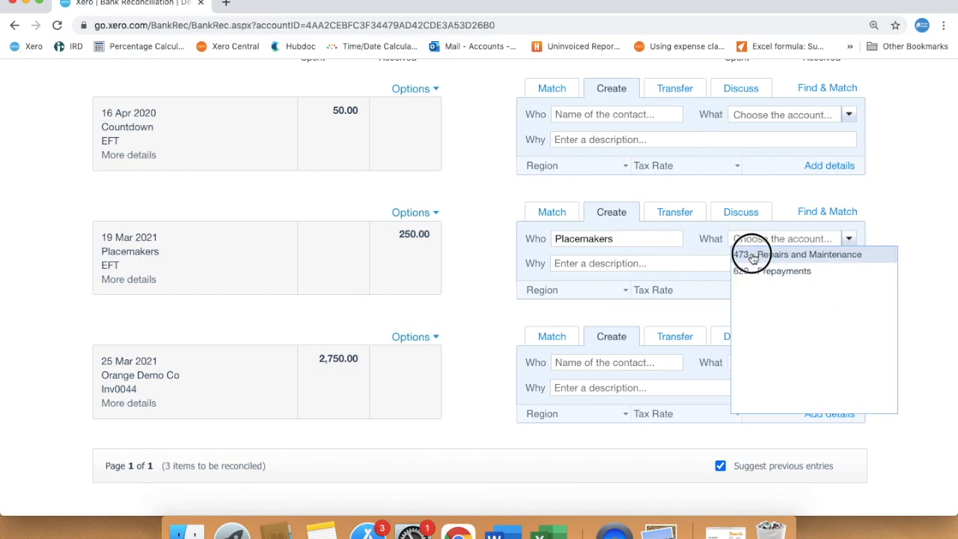
click(748, 254)
Step: Describe the 19 Mar line as 'Refund for goods bought on 17 Mar' and reconcile it
click(654, 260)
text(Refund for goods bought on 17 Mar)
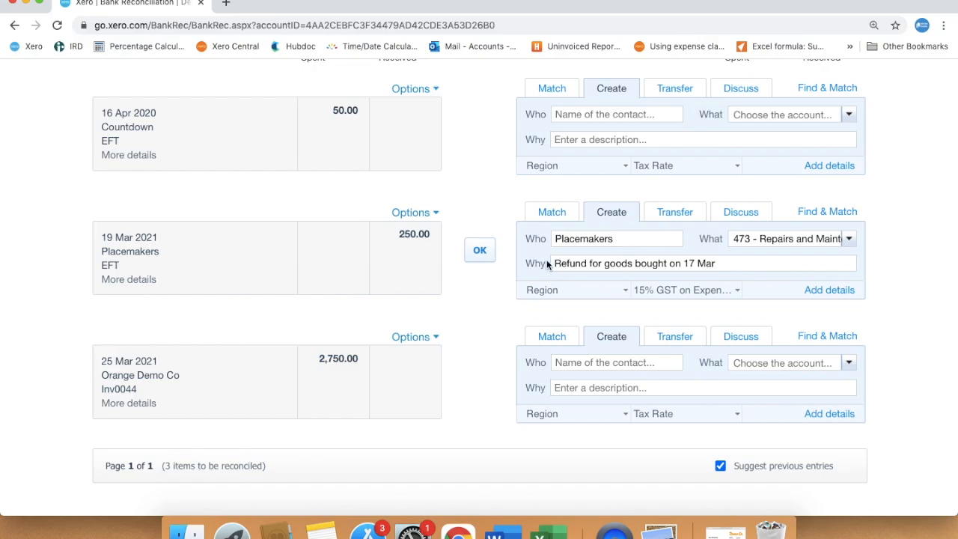
click(477, 257)
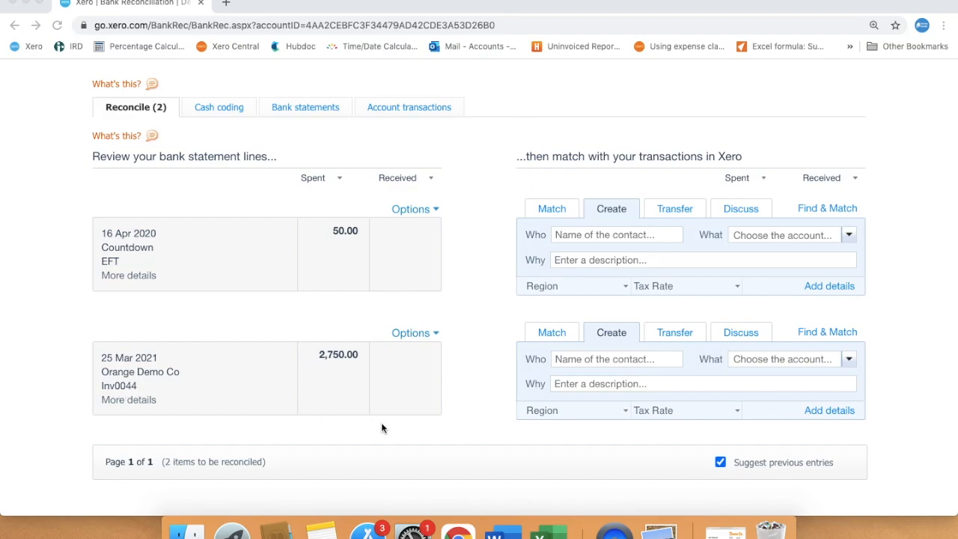
Step: Open the Orange Demo Co invoice INV-0044 document and read through it before closing it
click(725, 531)
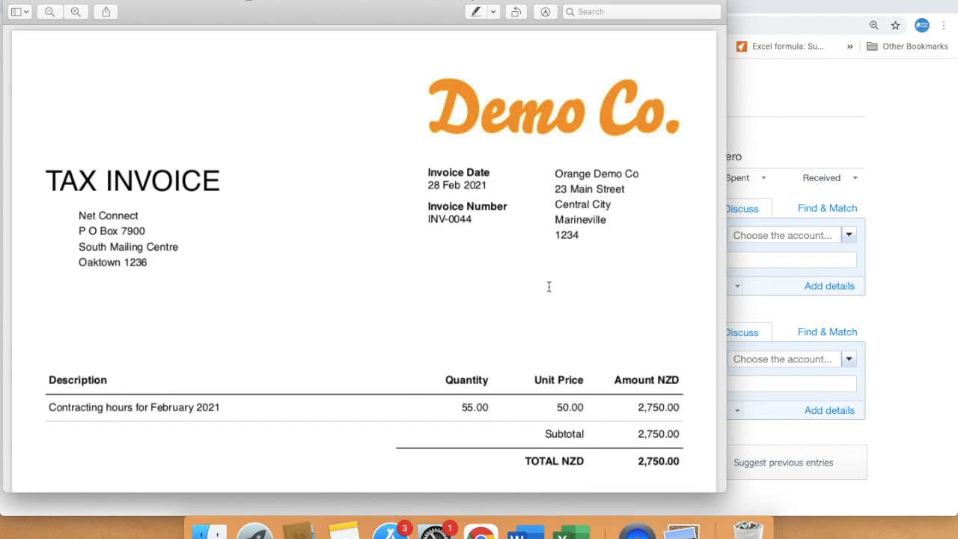
scroll(549, 286, down, 3)
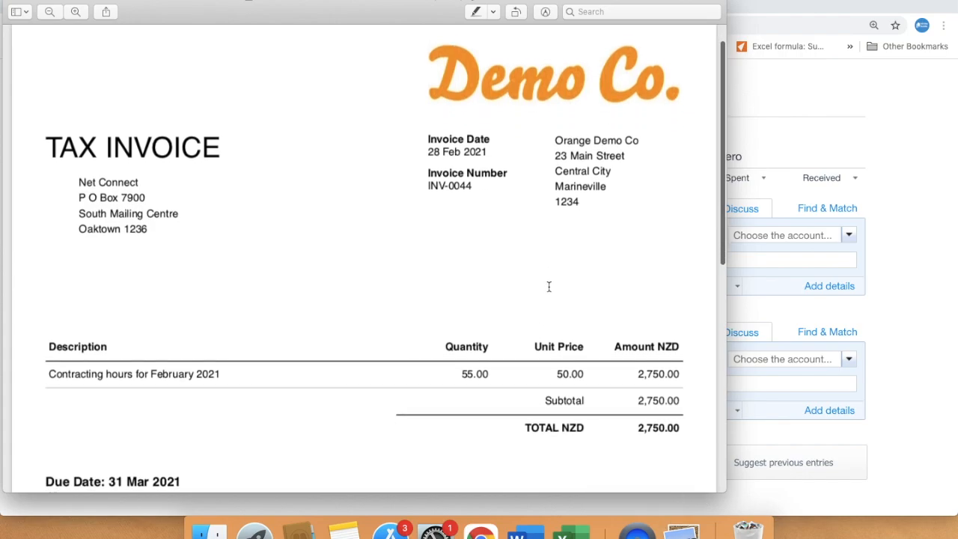
scroll(548, 287, down, 2)
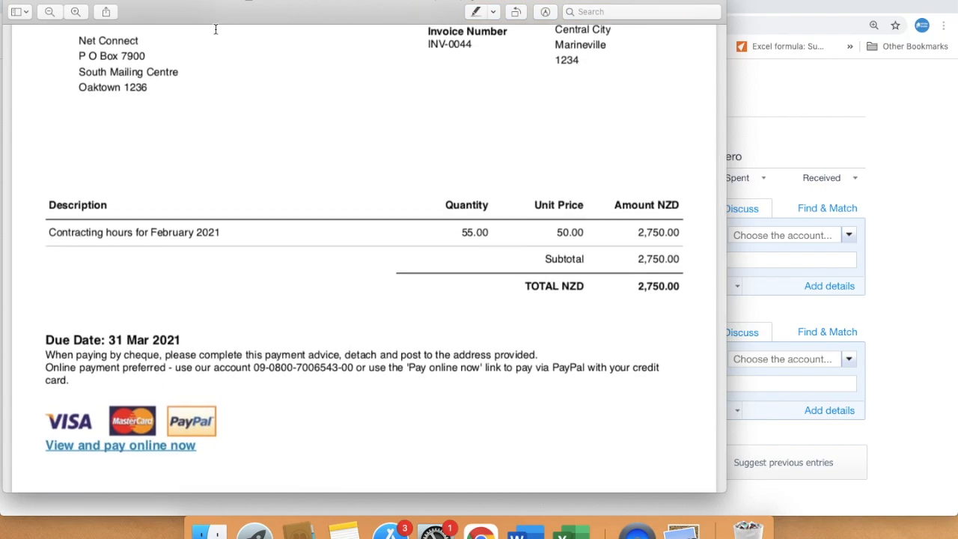
click(23, 2)
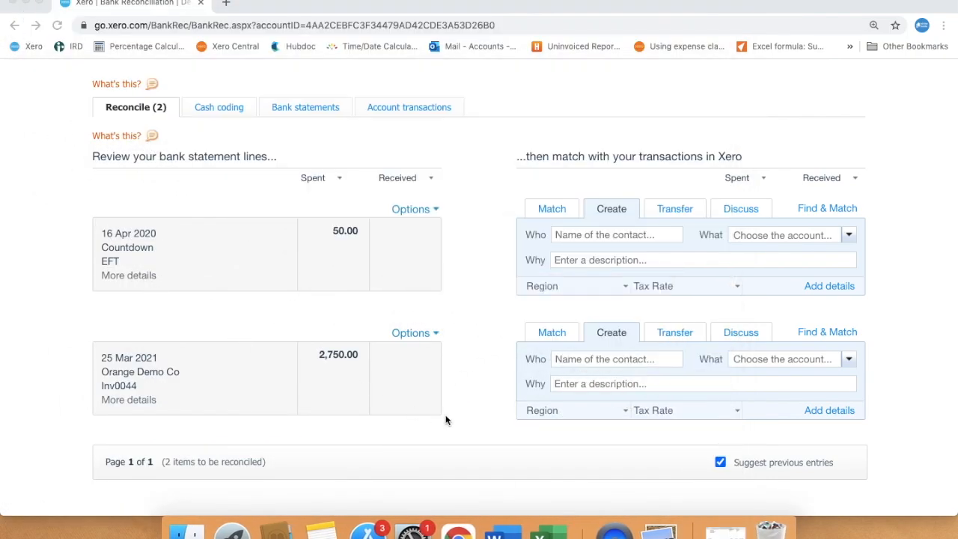
Step: Code the 25 Mar Orange Demo Co line to account 311 - Sub-Contractors with contact Orange Demo Co
click(757, 359)
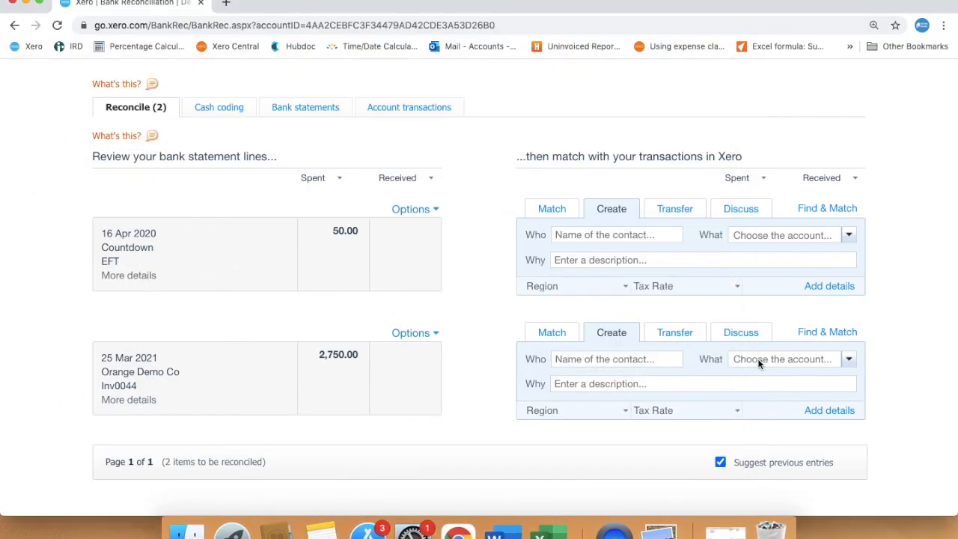
text(sub)
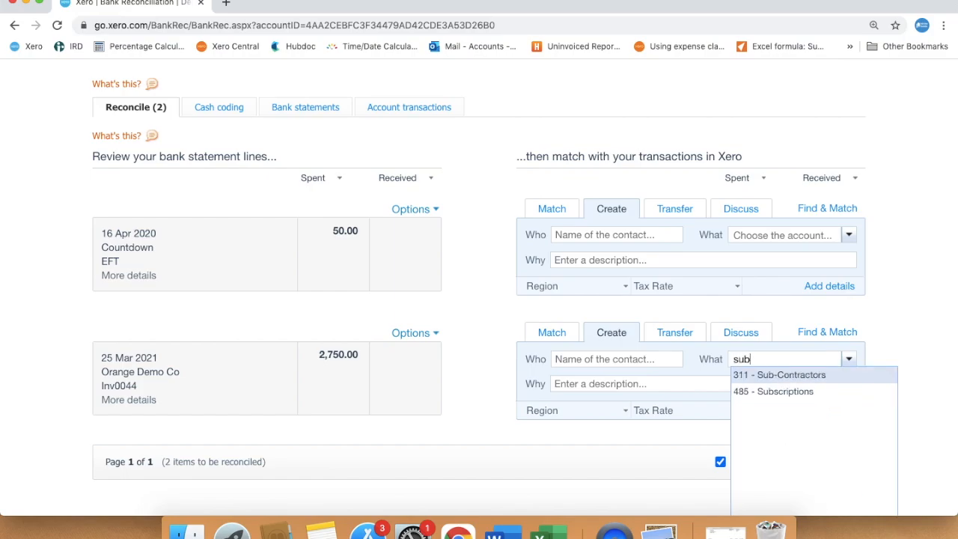
click(750, 375)
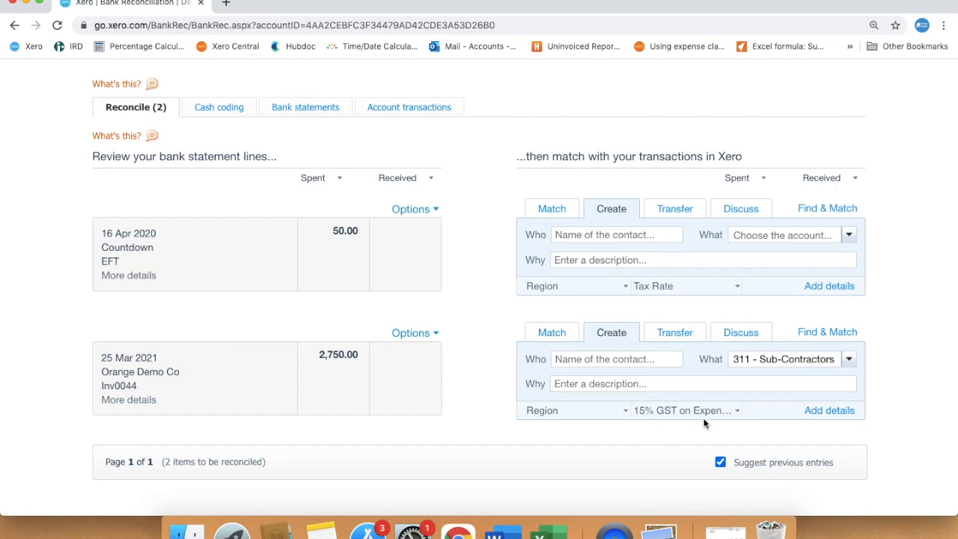
click(607, 358)
text(Orange)
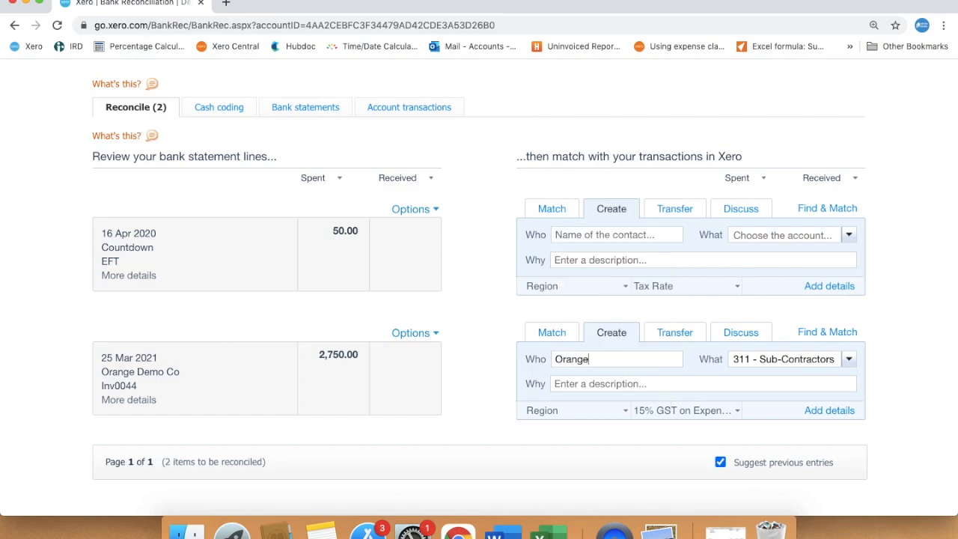
text( Demo Co)
Step: Set the 25 Mar line's tax rate to No GST, describe it as 'Inv 044', and reconcile it
click(737, 411)
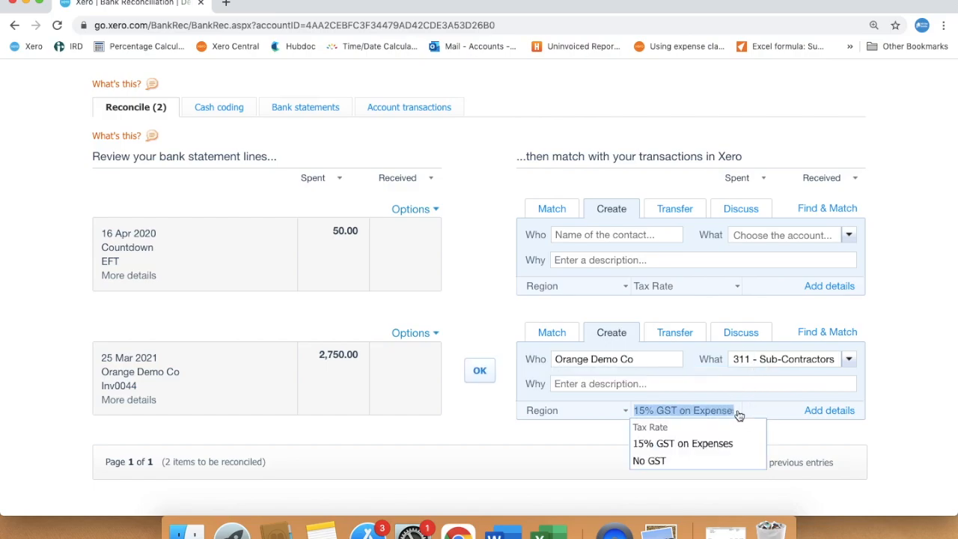
click(670, 457)
click(602, 382)
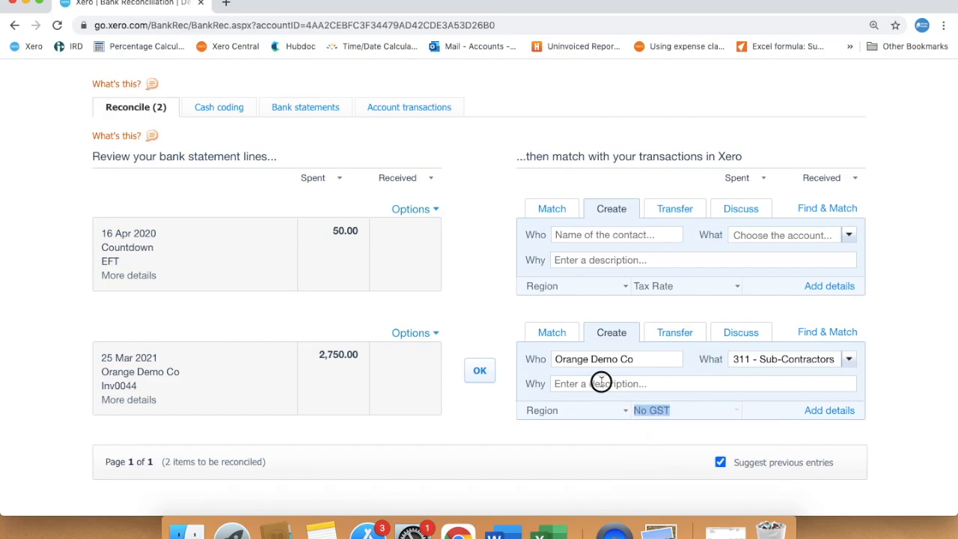
text(Inv 044)
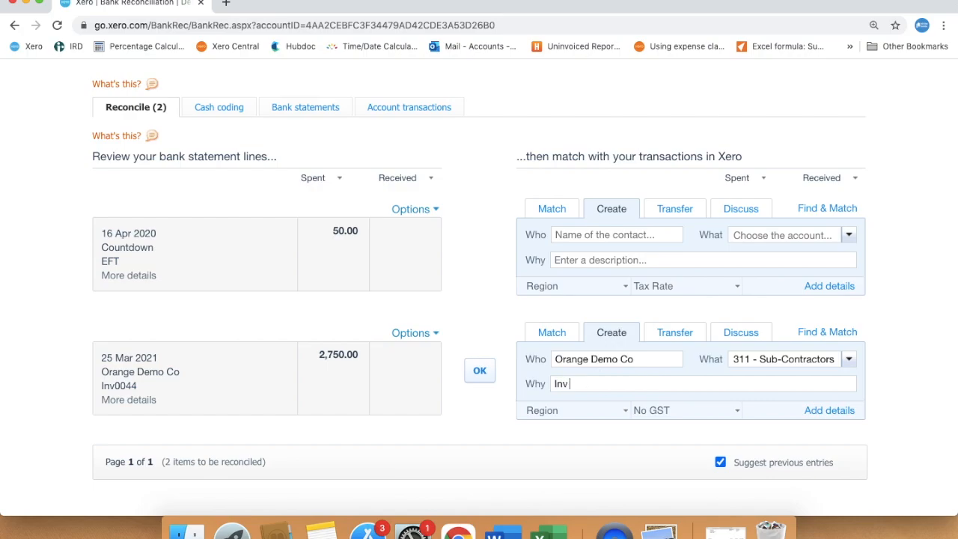
click(484, 372)
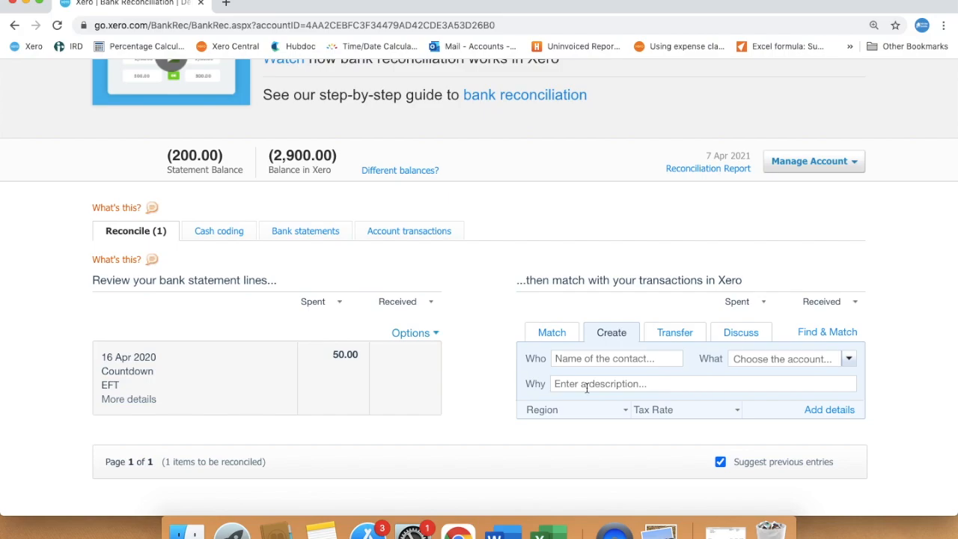
Step: Set the region of the 16 Apr Countdown line to West Coast
click(738, 413)
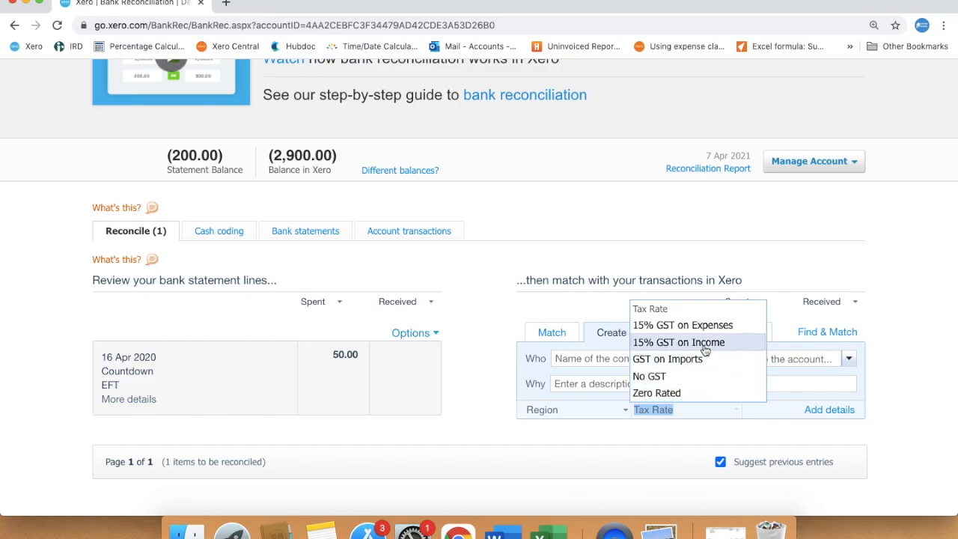
click(571, 440)
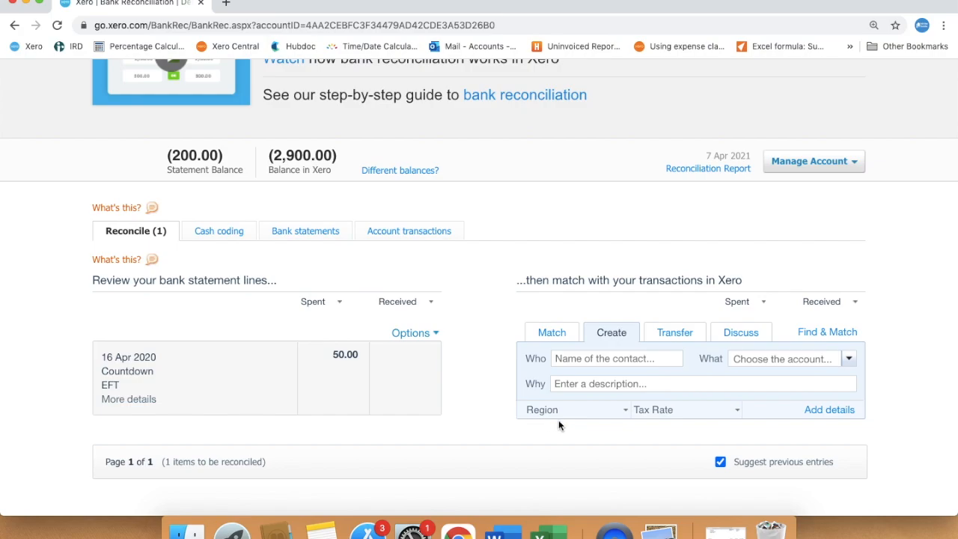
click(627, 413)
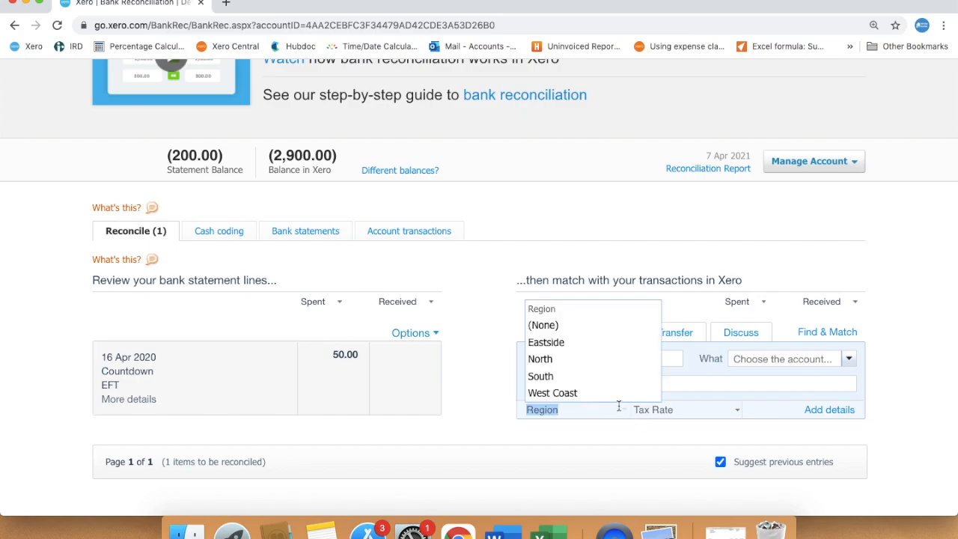
click(607, 394)
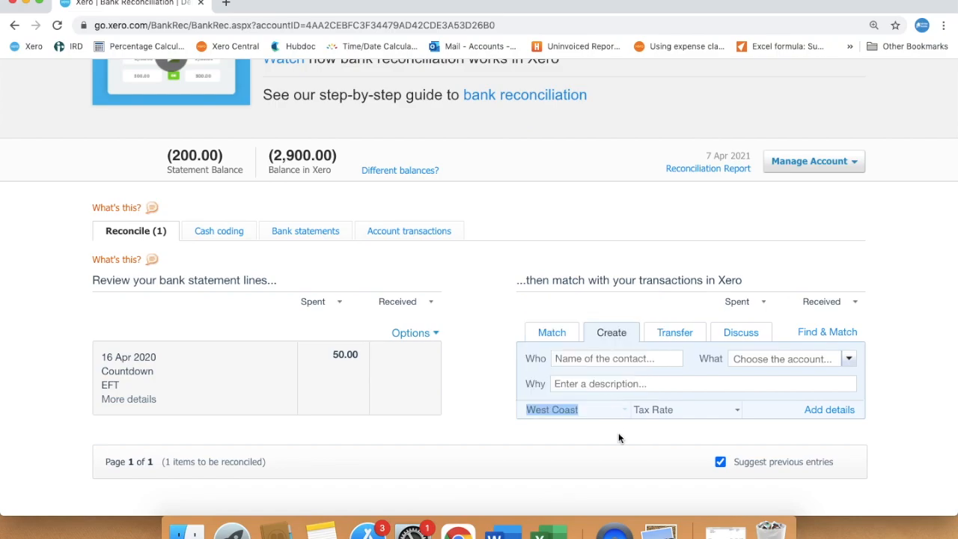
click(618, 433)
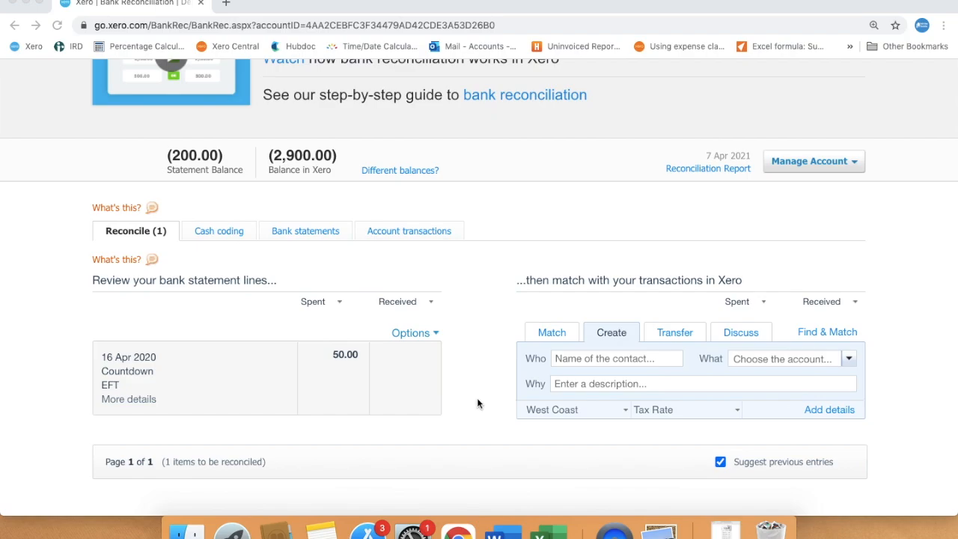
Step: Open the Countdown receipt image to review its items
click(725, 529)
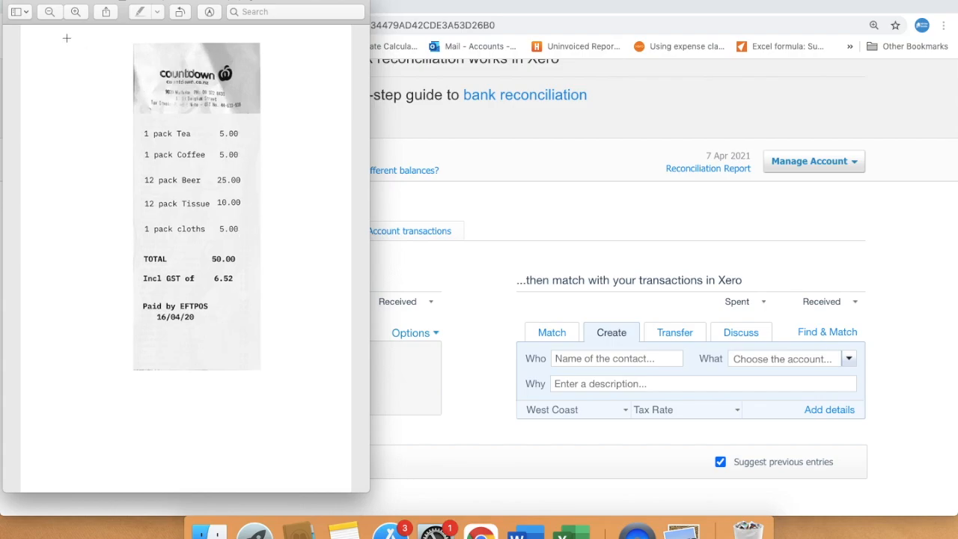
click(23, 3)
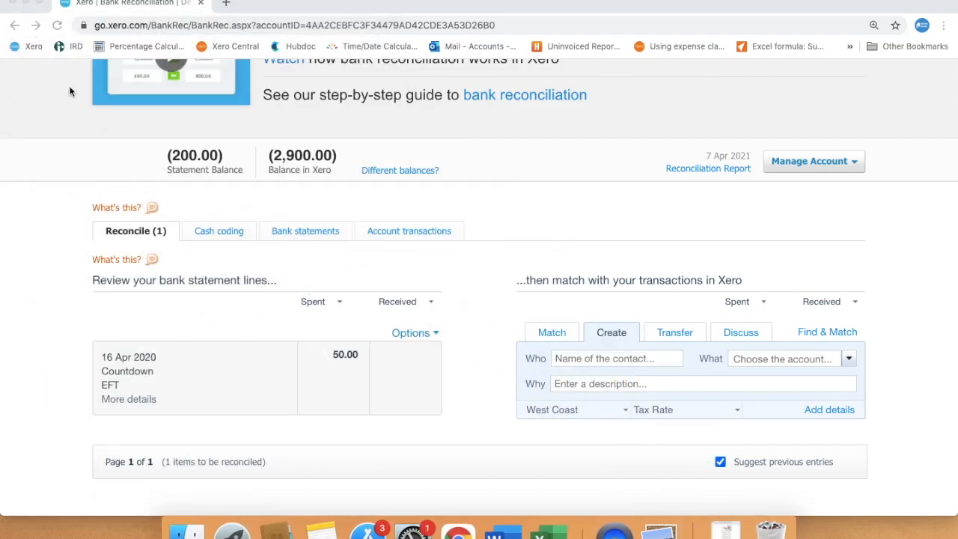
Step: Open the full details form for the Countdown line and describe the first item as Alcohol
click(824, 412)
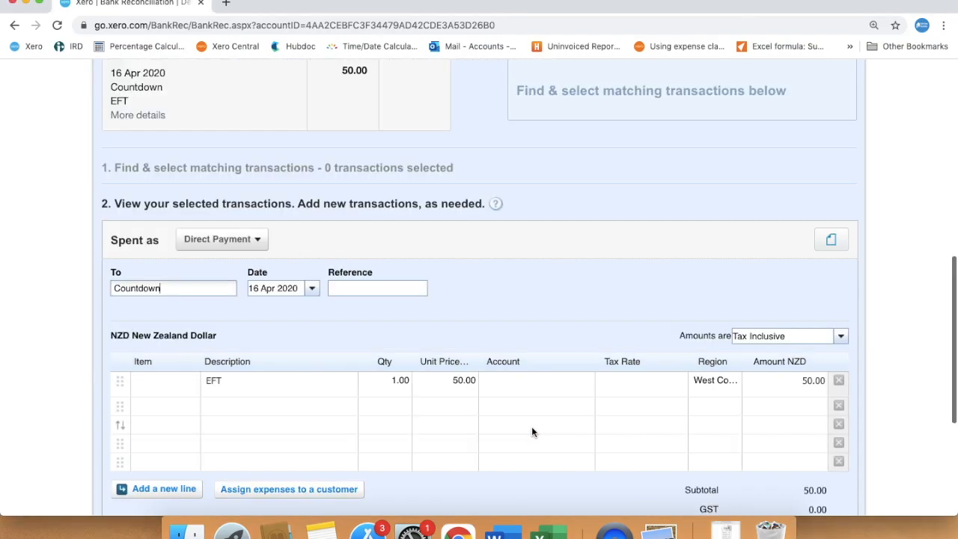
click(265, 367)
text(Alcohol)
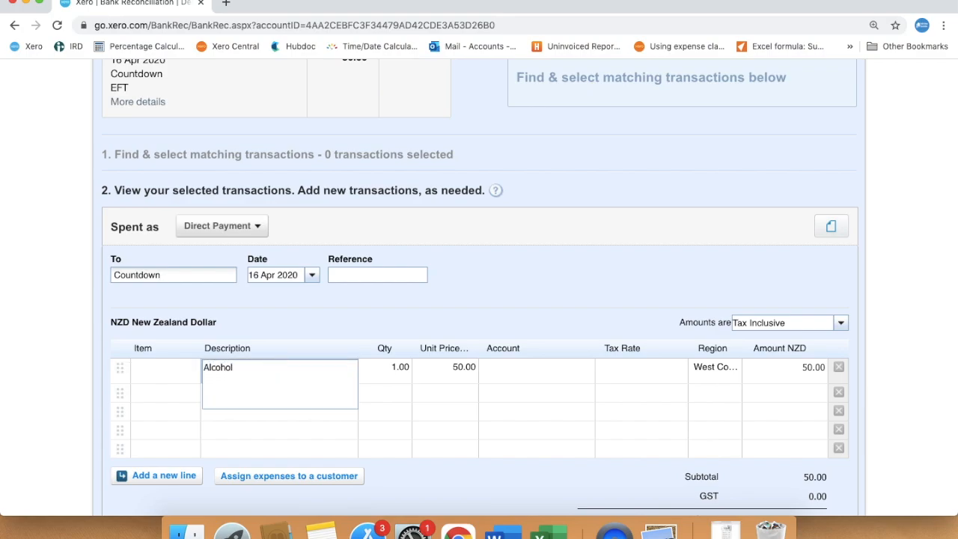
Step: Set the Alcohol line's unit price to 25 and its account to 420 - Entertainment
key(Tab)
key(Tab)
text(25)
key(Tab)
text(ent)
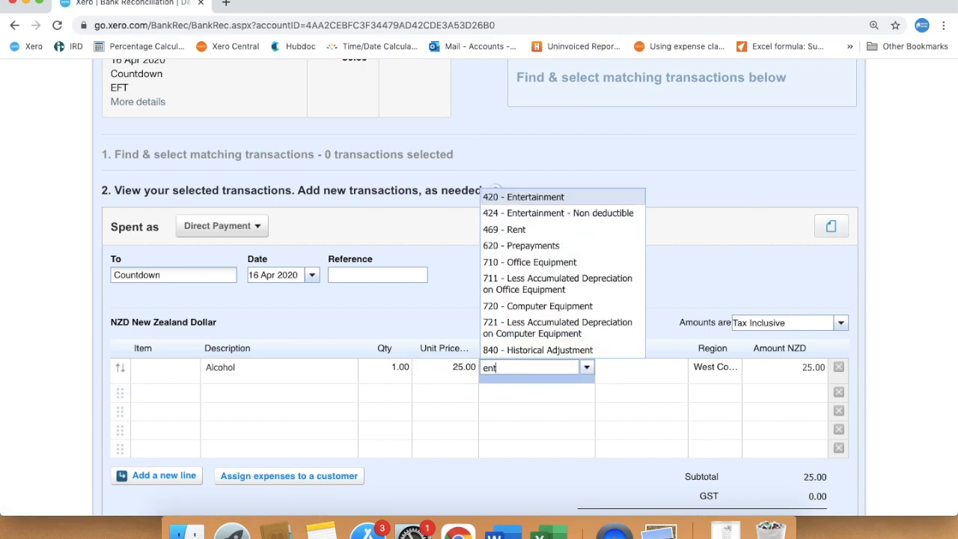
text(ertainm)
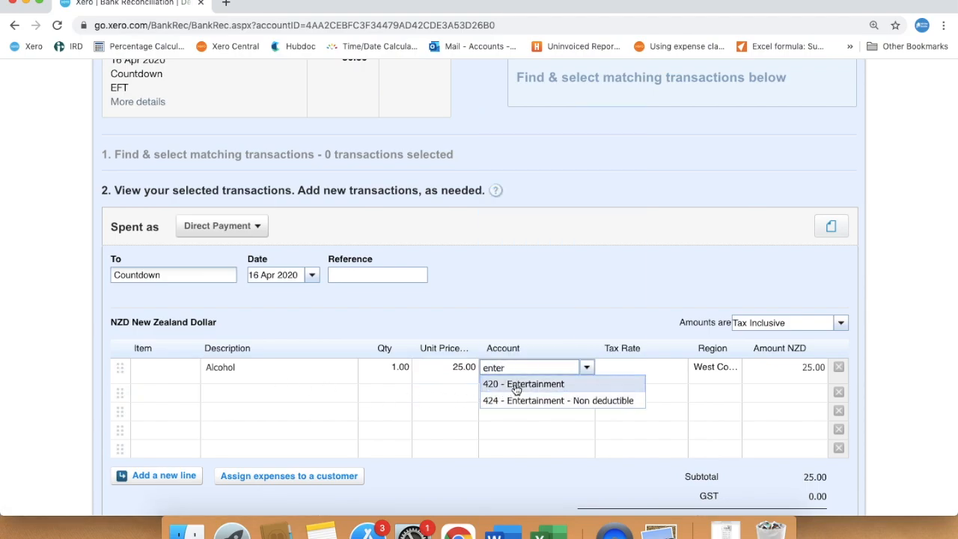
click(516, 383)
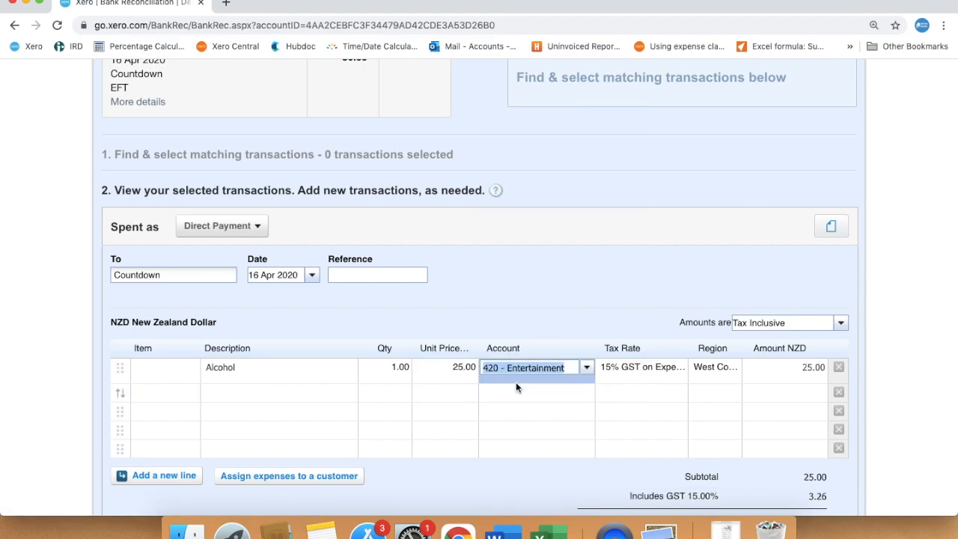
Step: Change the Alcohol line's region to North
click(718, 368)
click(733, 368)
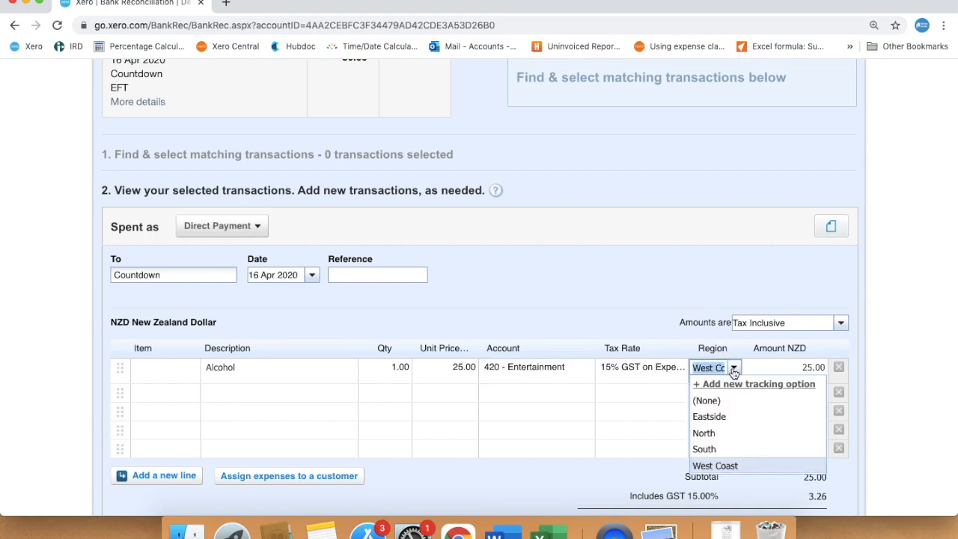
click(719, 433)
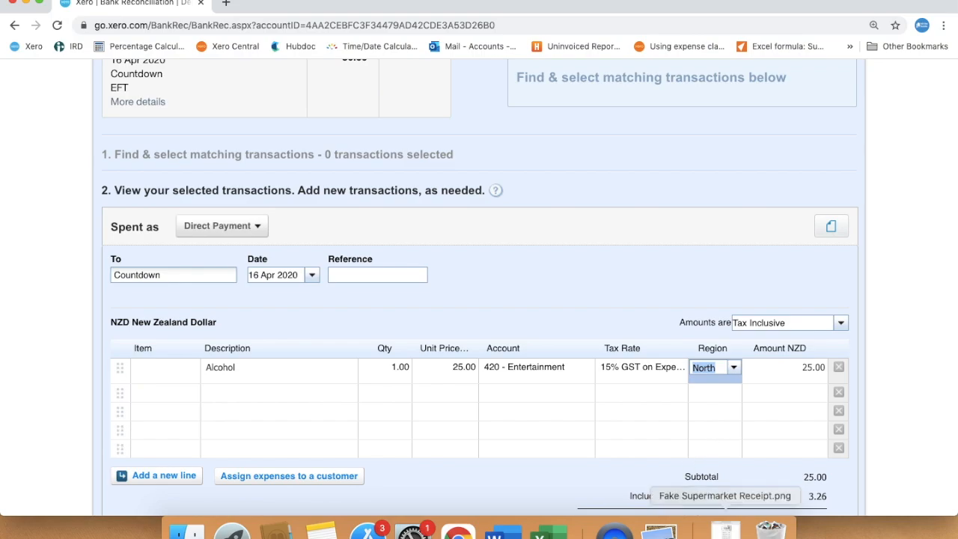
Step: Checking the receipt, add a 'Cleaning products' line with quantity 1, unit price 15 and account 408 - Cleaning
click(724, 530)
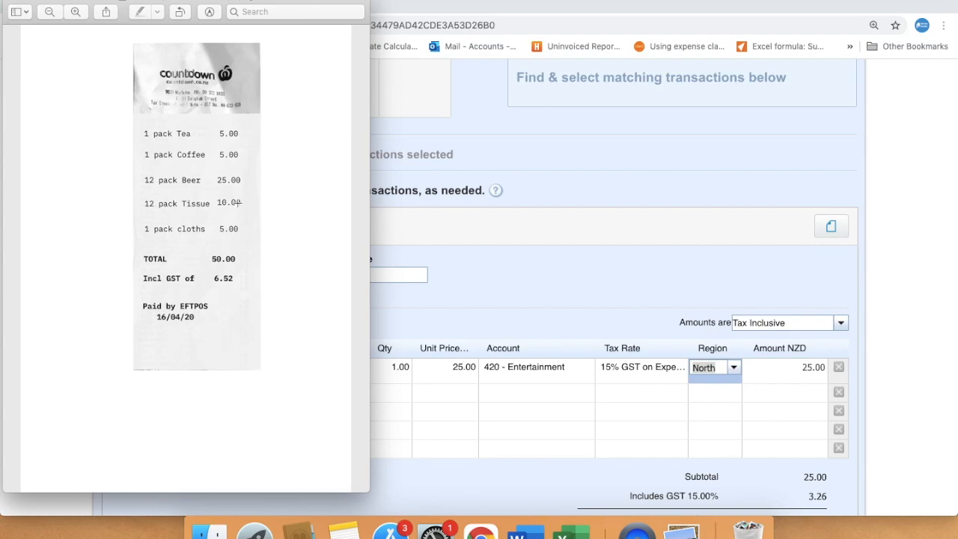
click(25, 6)
click(236, 390)
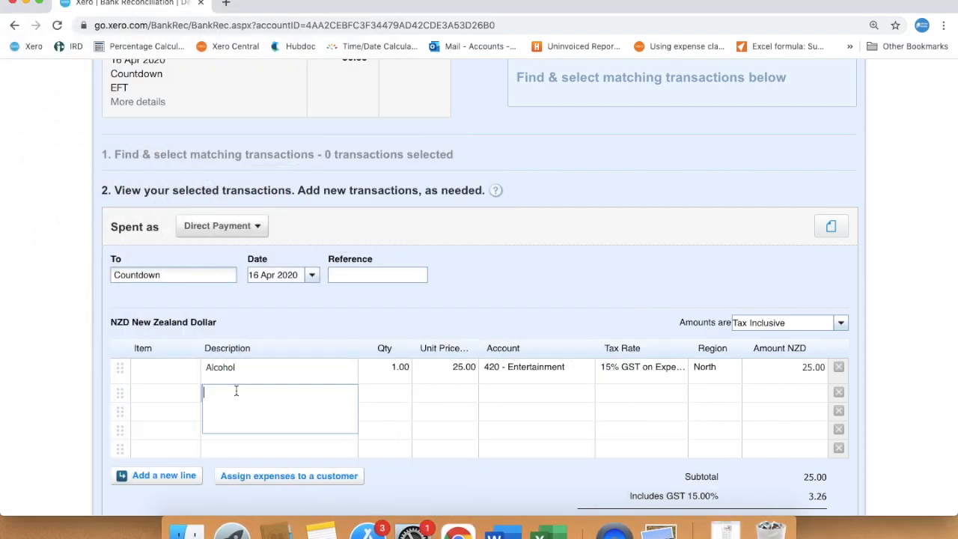
text(Cleaning products)
key(Tab)
text(1)
key(Tab)
text(15)
key(Tab)
text(c)
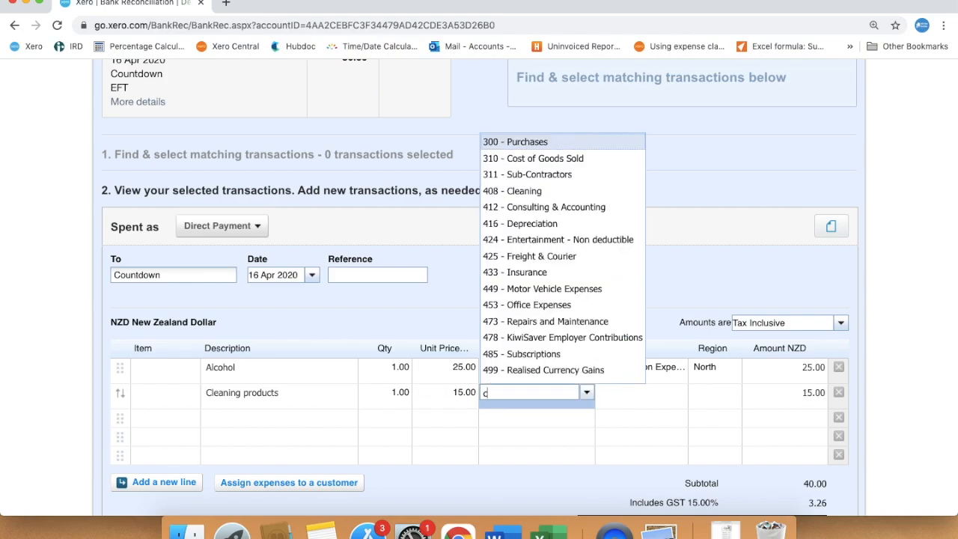
text(lean)
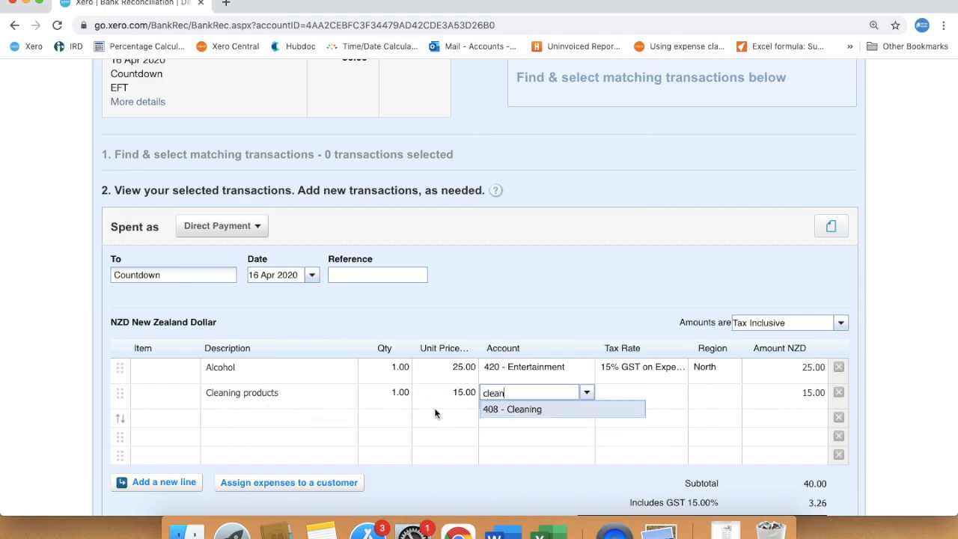
click(503, 409)
click(306, 420)
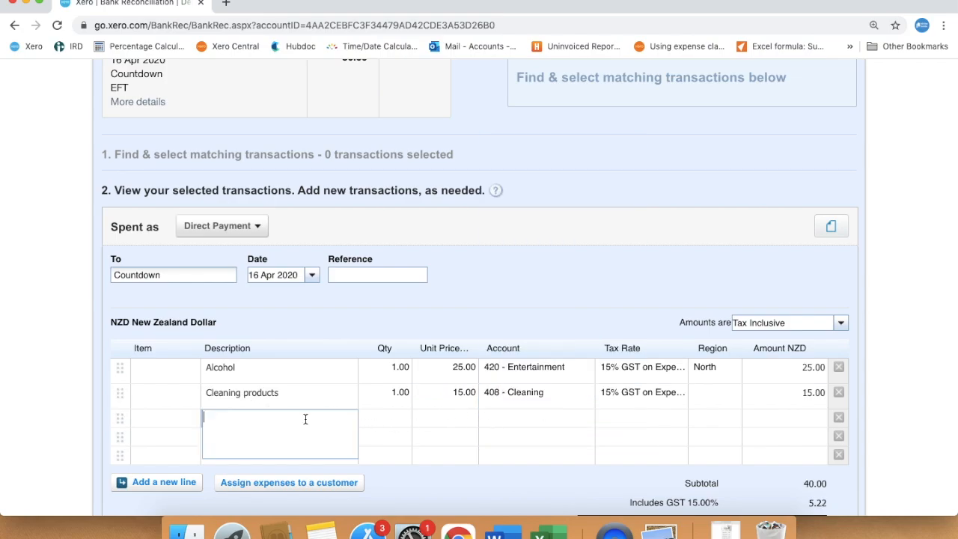
Step: Checking the receipt, add a 'Tea and coffee' line with quantity 1, unit price 10 and account 429 - General Expenses
click(677, 529)
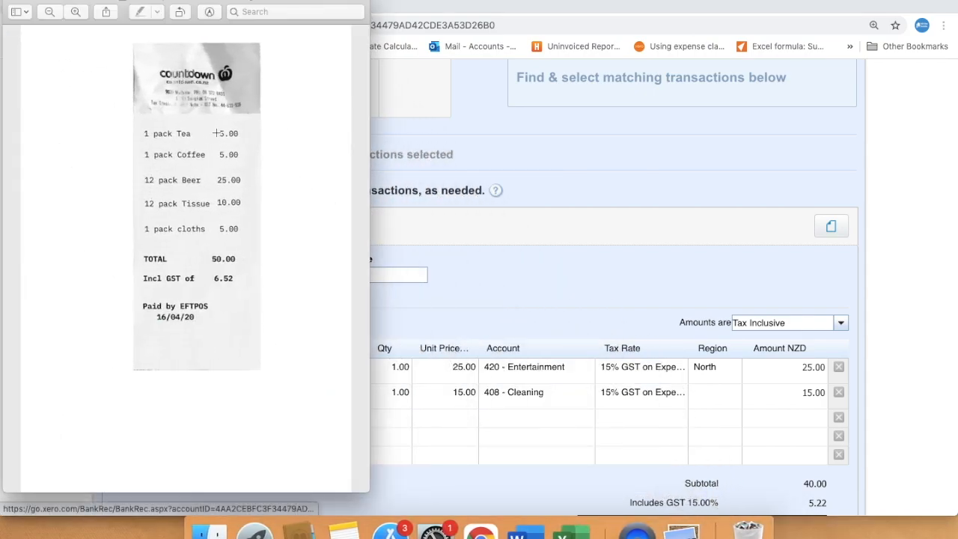
click(24, 2)
click(265, 419)
text(Tea and coffee)
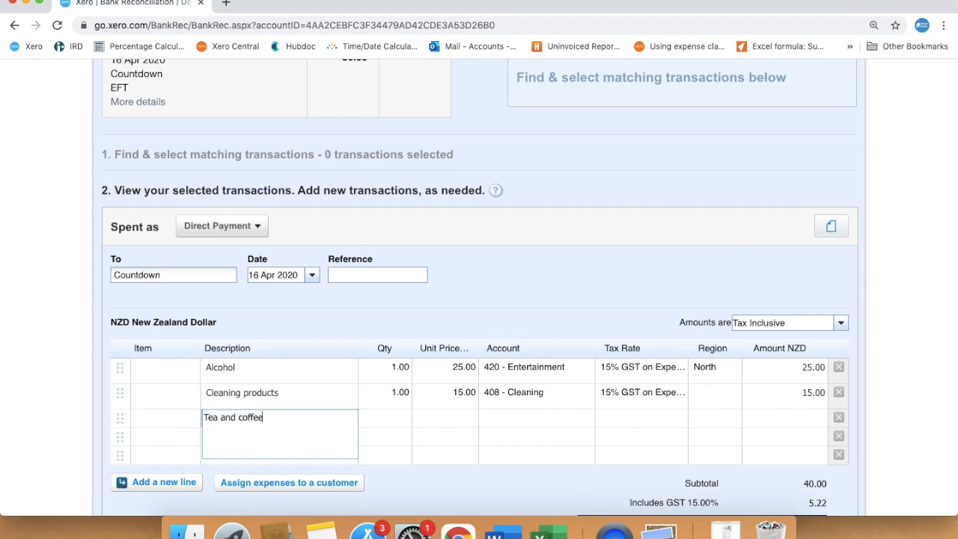
key(Tab)
text(1)
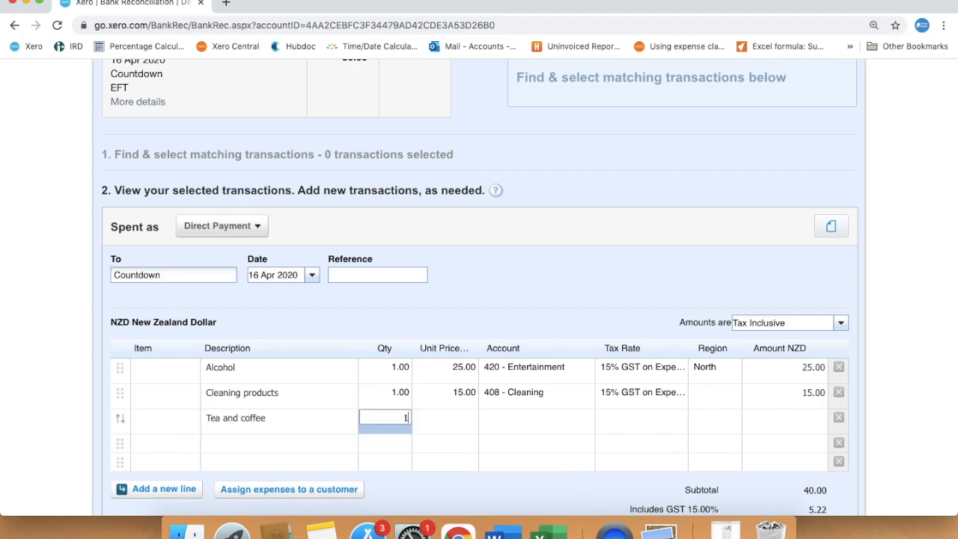
key(Tab)
text(10)
key(Tab)
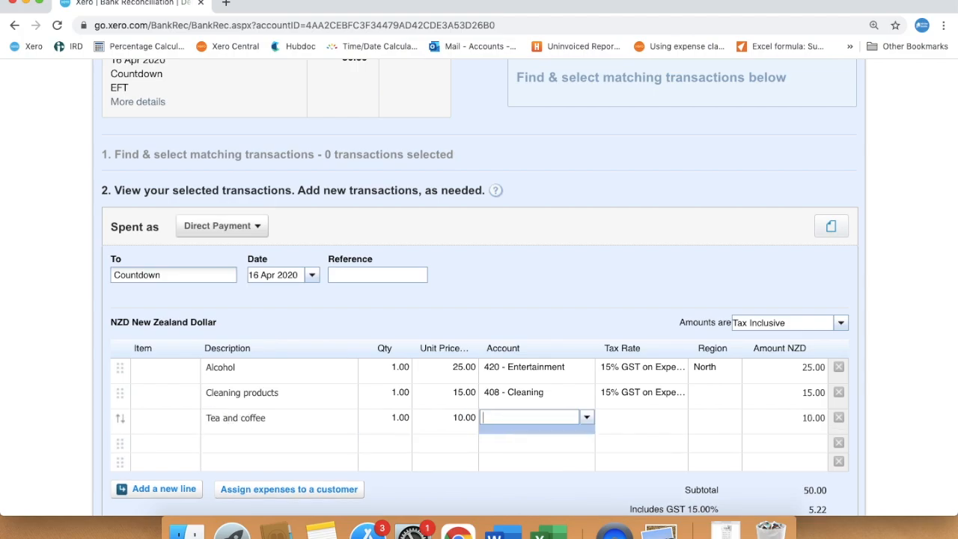
text(gene)
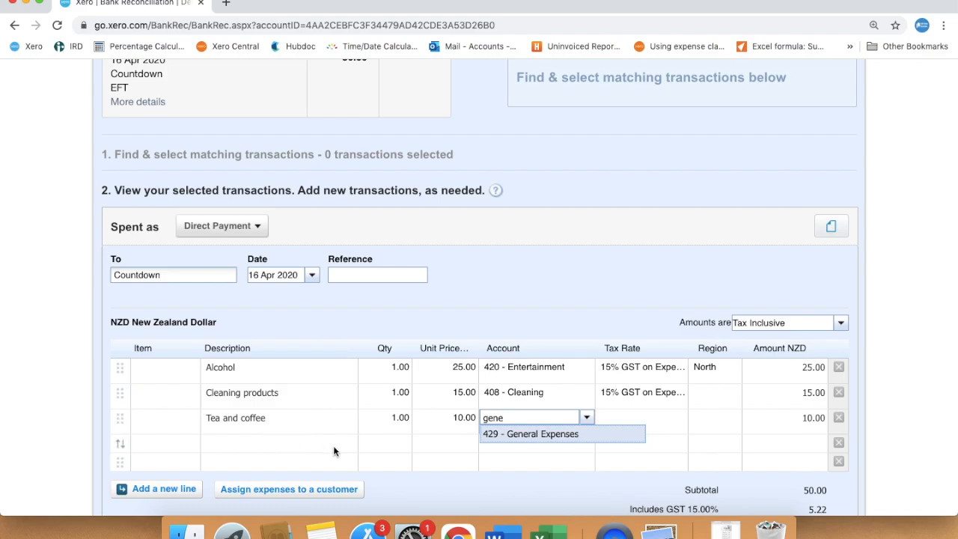
key(Return)
key(Tab)
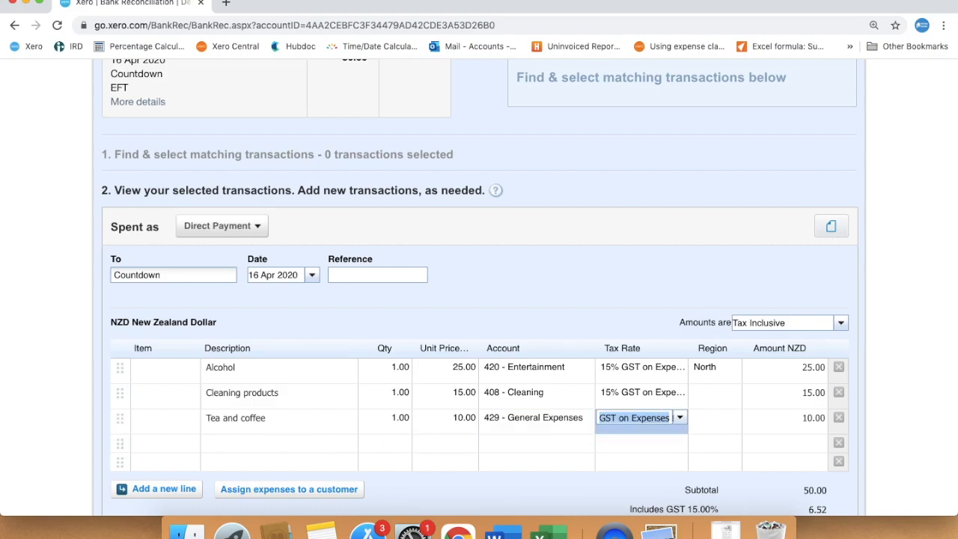
key(Tab)
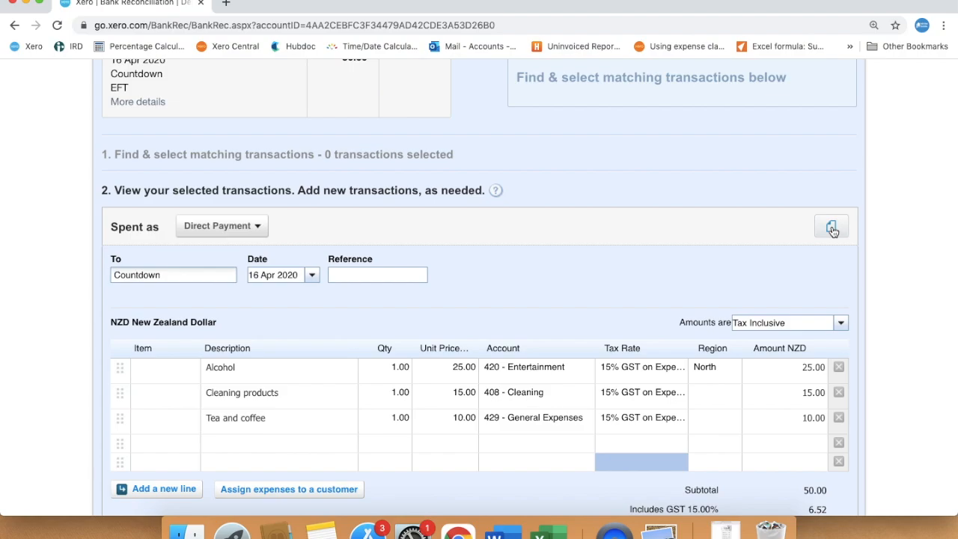
Step: Upload the receipt file Fake Supermarket Receipt.png from the 201 Bank Rec folder as a related file
click(832, 228)
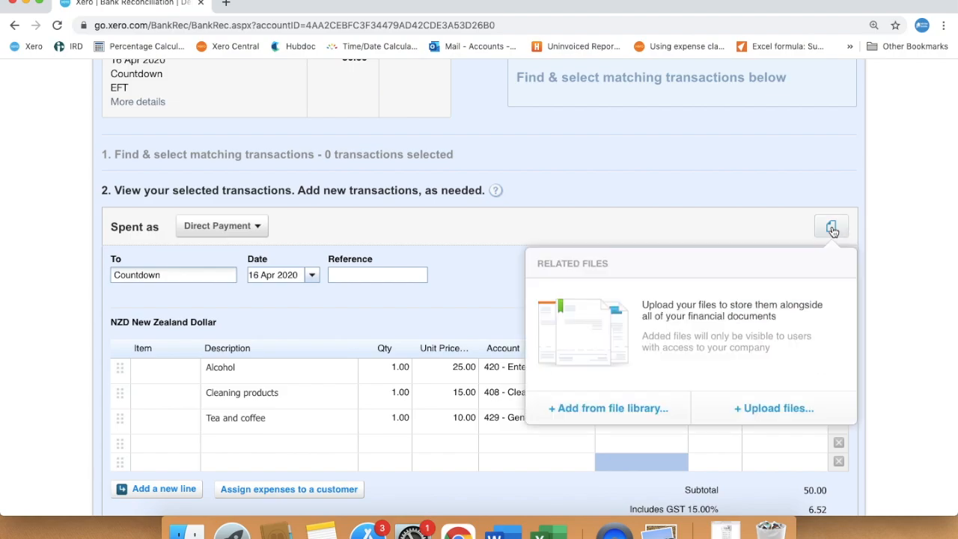
click(773, 409)
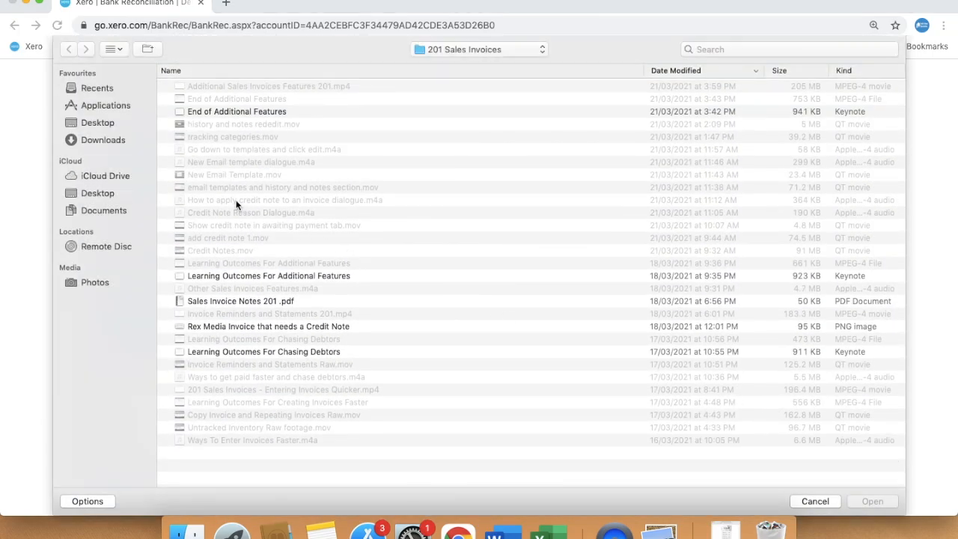
click(105, 124)
double_click(239, 86)
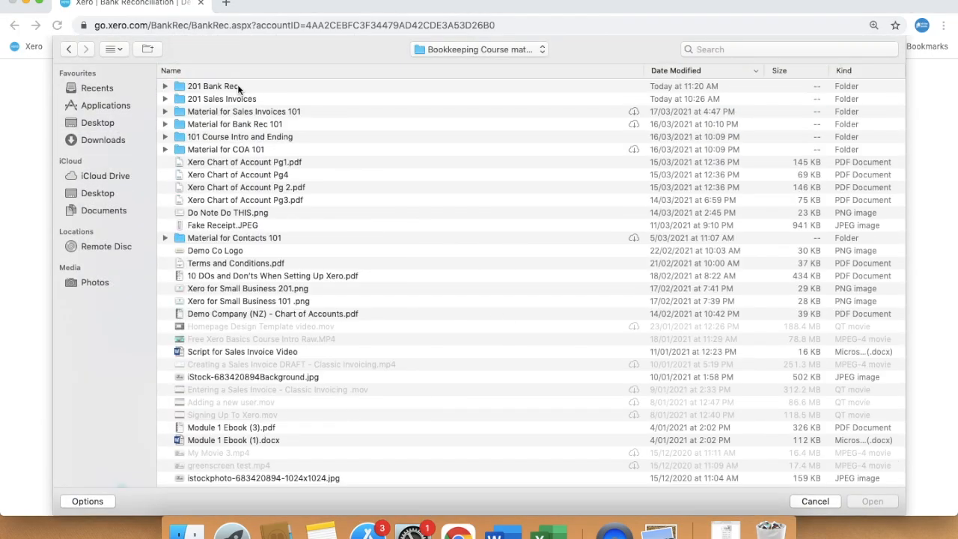
double_click(239, 85)
click(234, 252)
click(860, 502)
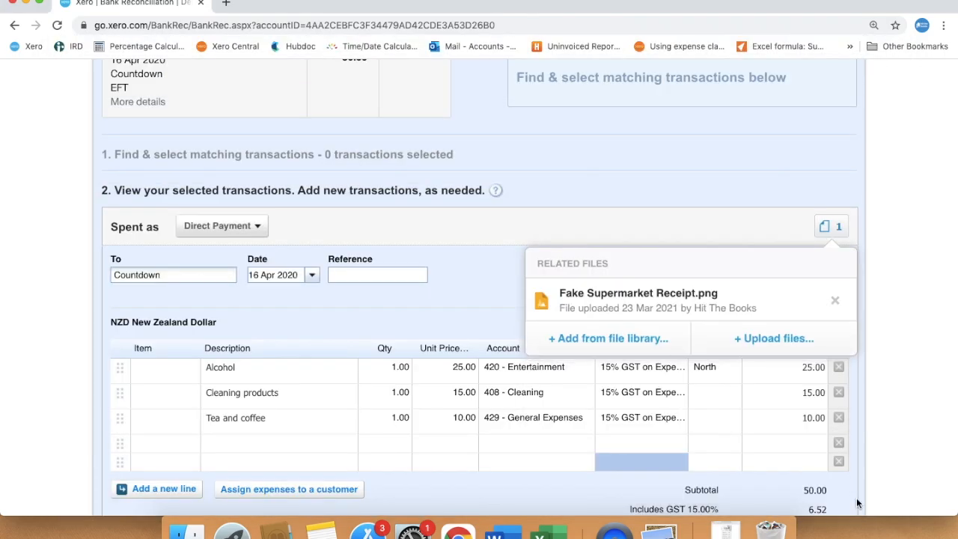
Step: Preview the attached receipt image, then close the preview and the related files list
click(774, 313)
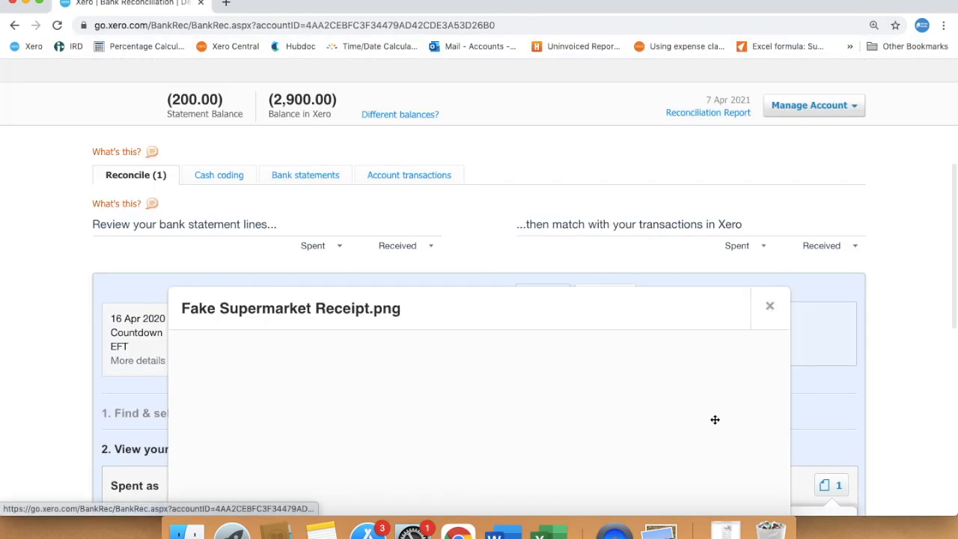
scroll(714, 419, down, 5)
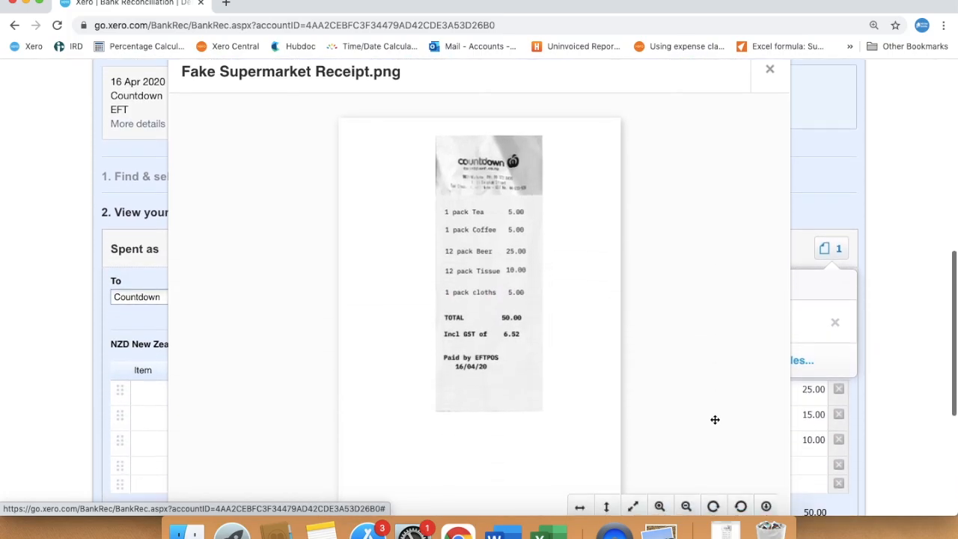
scroll(714, 419, down, 2)
scroll(715, 420, up, 3)
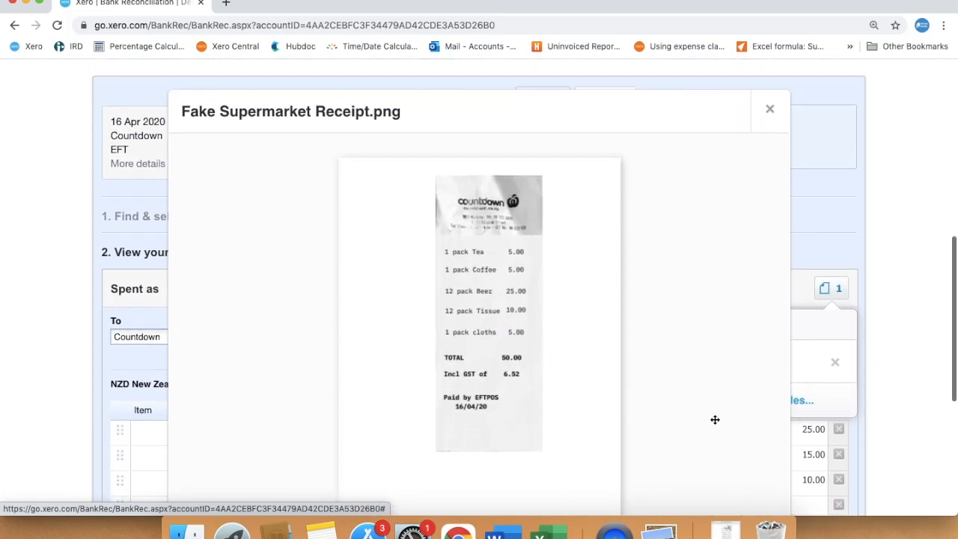
click(769, 113)
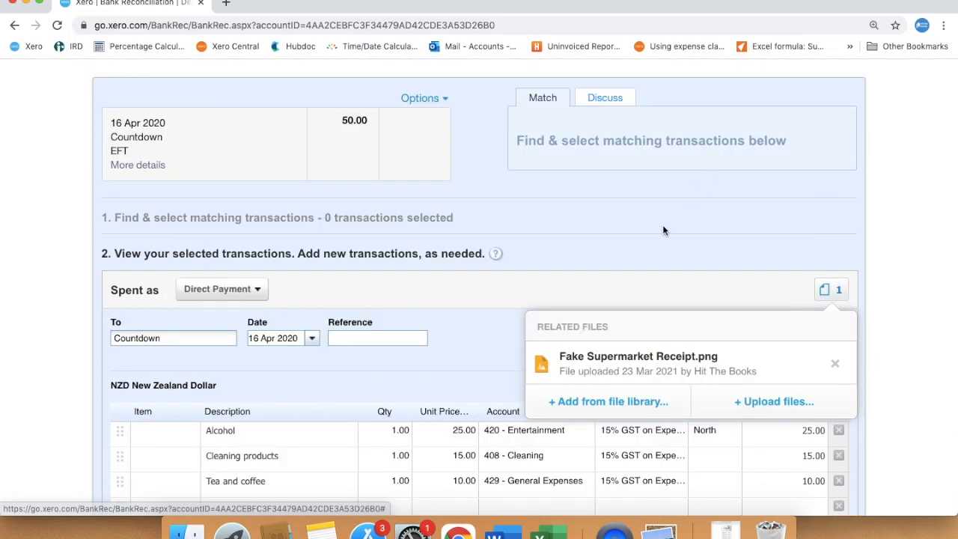
click(638, 293)
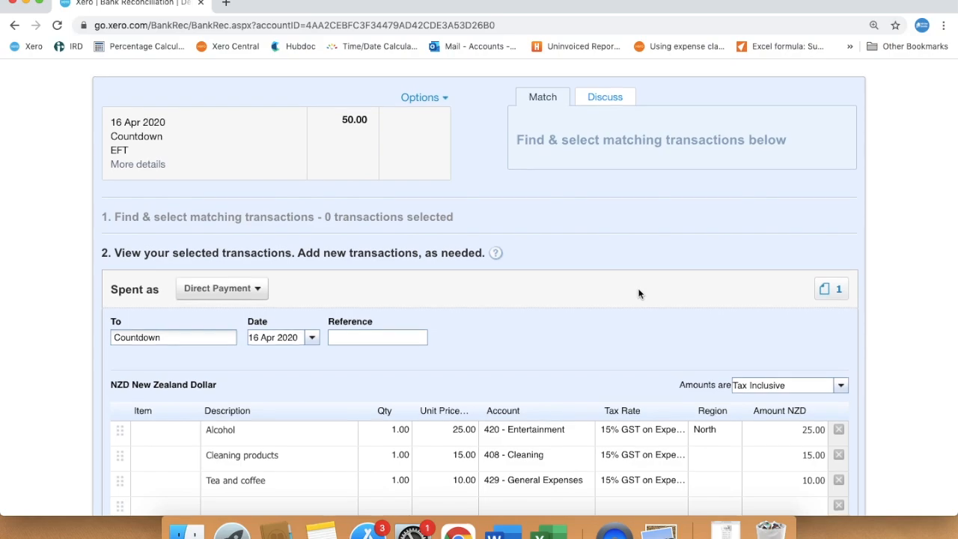
Step: Save the split Countdown transaction and reconcile it
scroll(639, 293, down, 8)
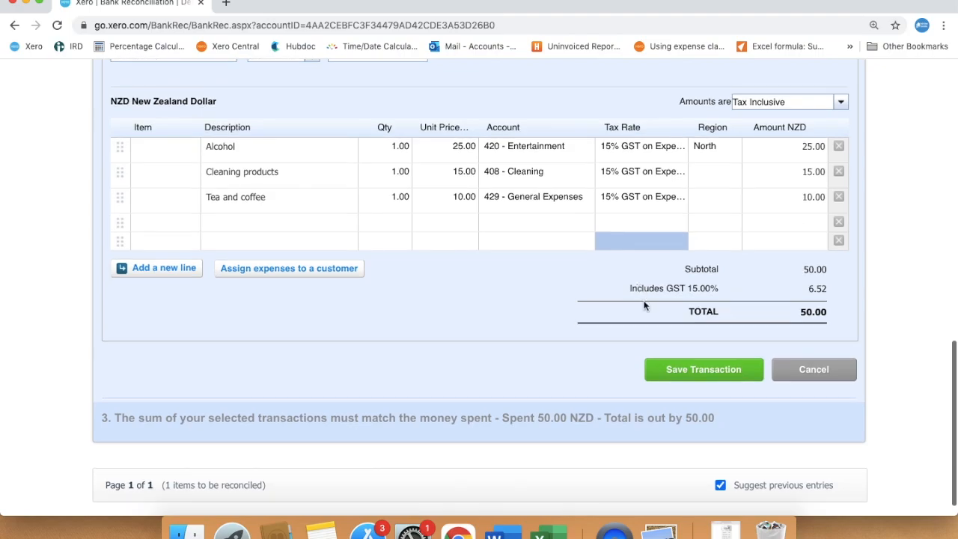
click(694, 370)
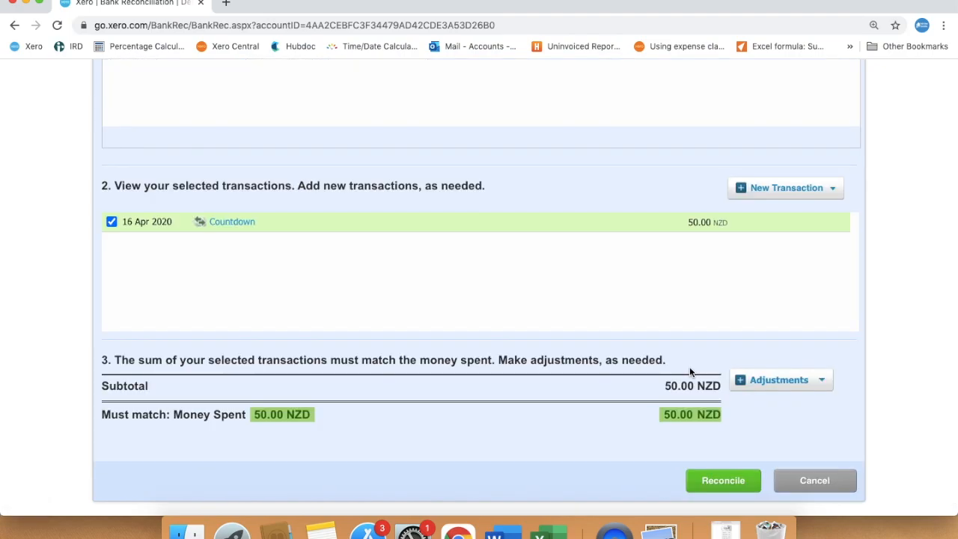
click(726, 481)
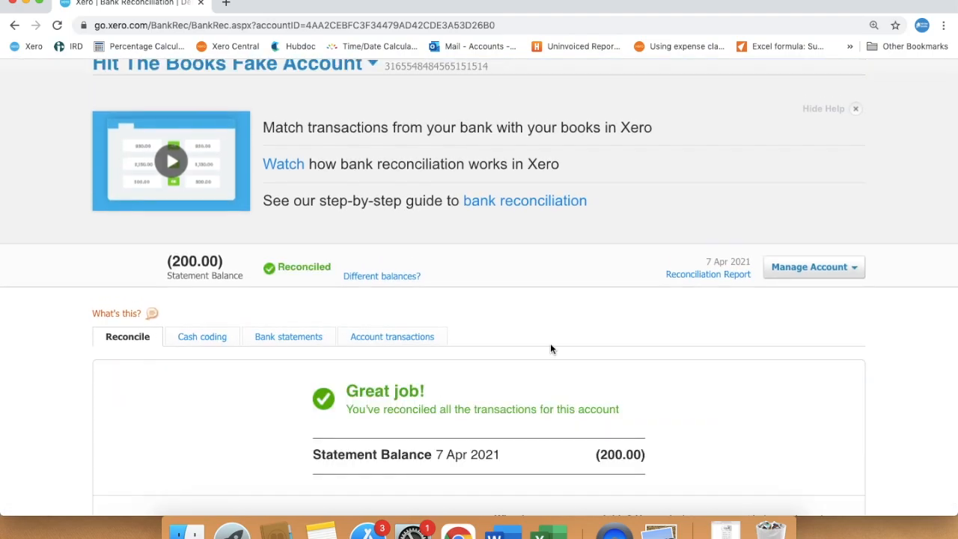
scroll(550, 349, down, 3)
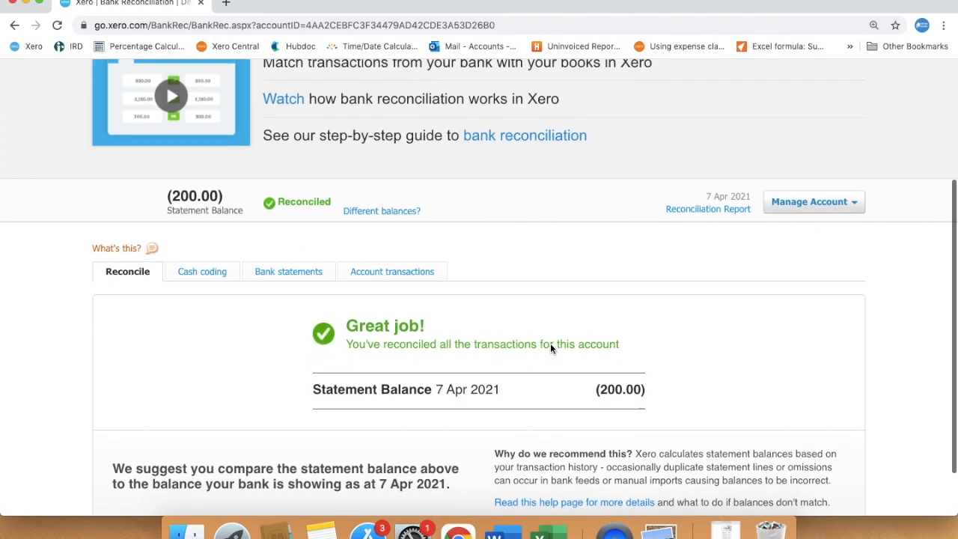
scroll(550, 348, down, 1)
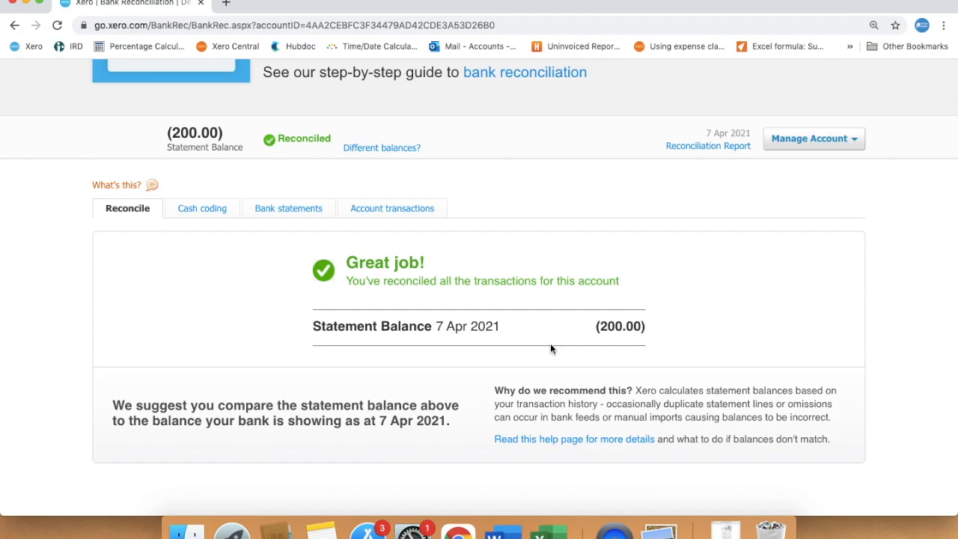
Step: Reconcile the 17 Mar and 19 Mar Placemakers lines with their coded details
click(23, 2)
double_click(98, 105)
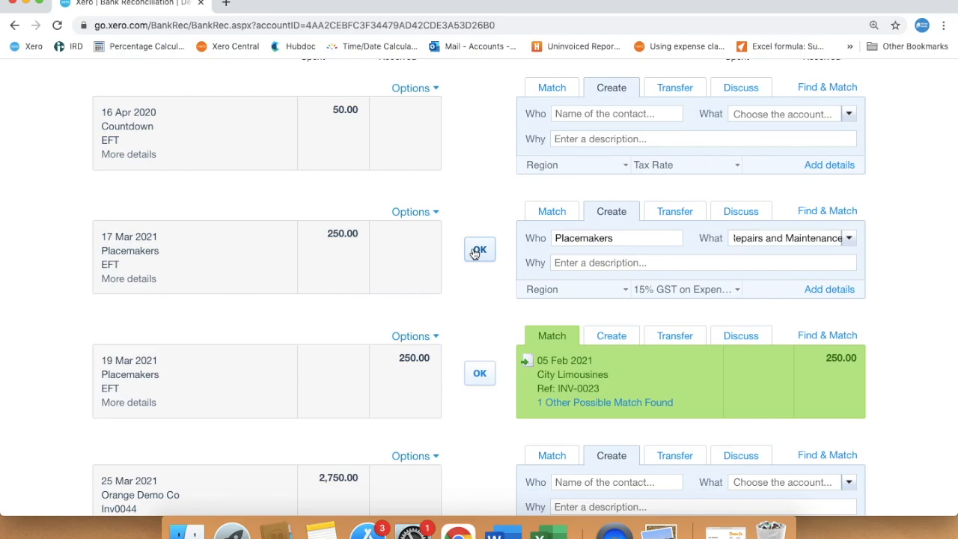
click(475, 252)
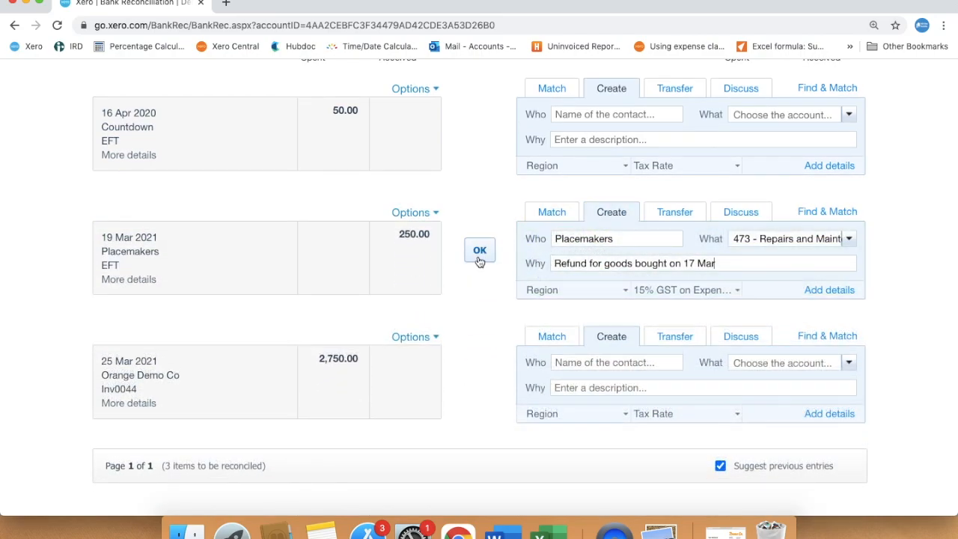
click(478, 255)
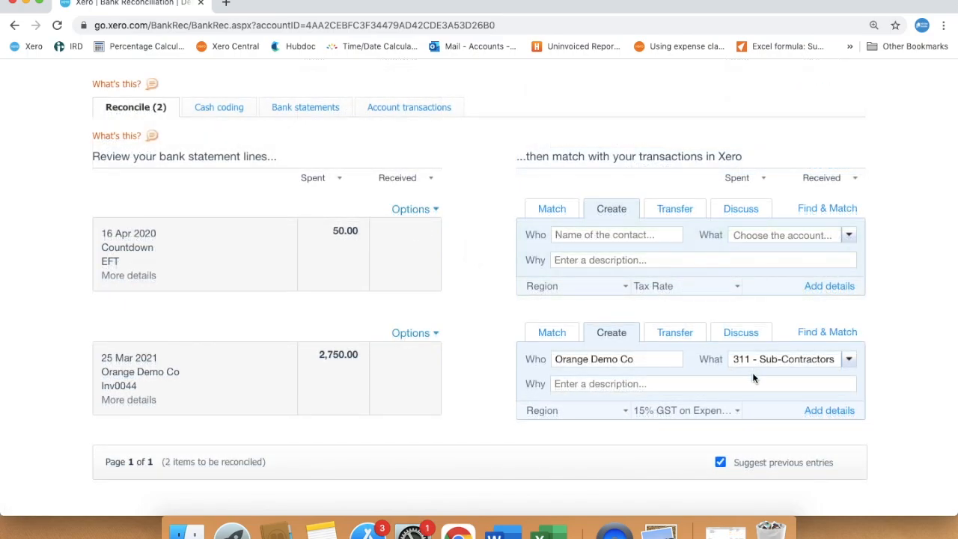
Step: Set the Orange Demo Co 25 Mar line's tax rate to No GST and reconcile it
click(737, 413)
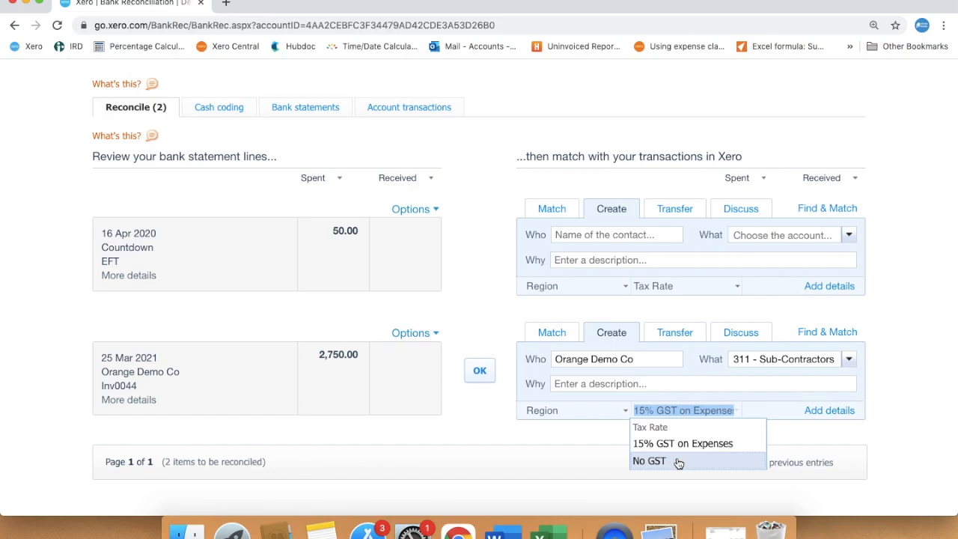
click(671, 462)
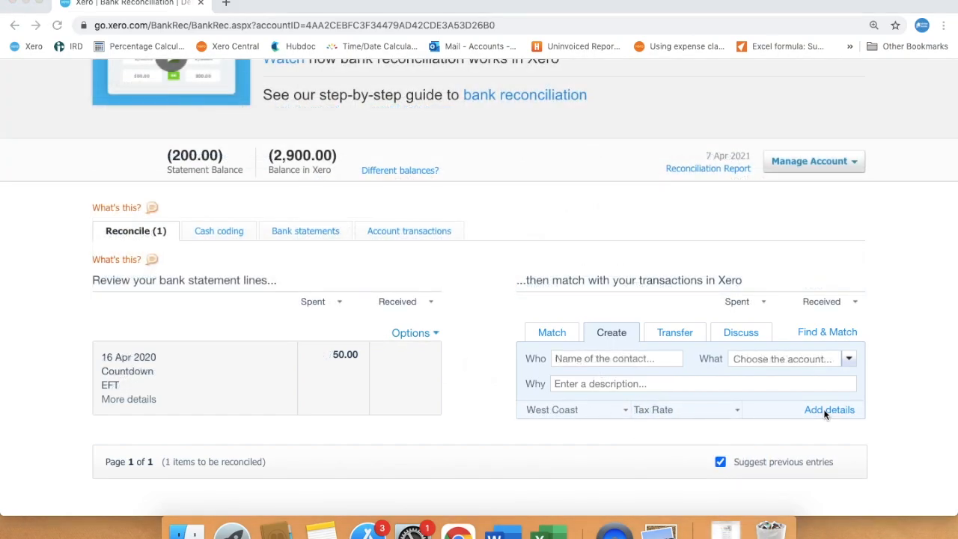
click(824, 410)
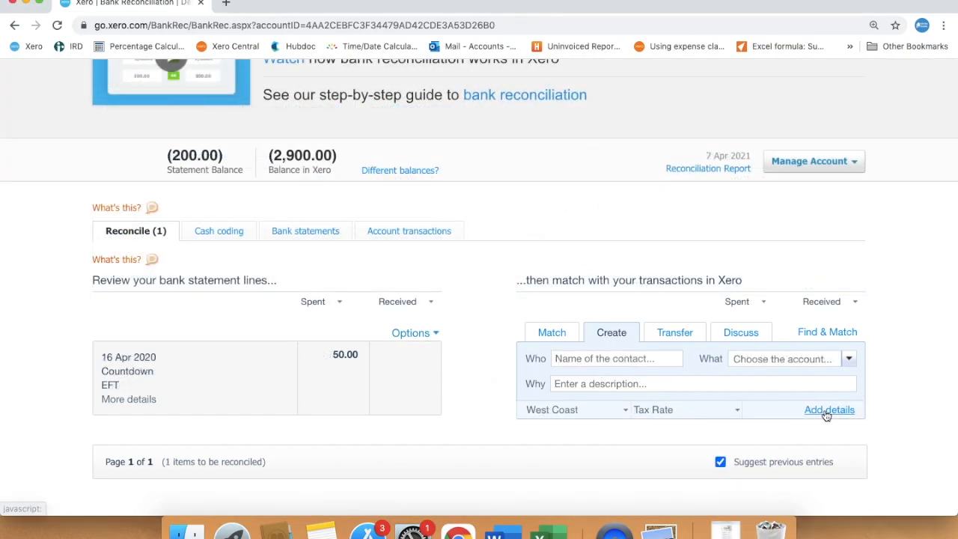
Step: Split the 16 Apr Countdown payment into Alcohol 25.00 (420 Entertainment), Cleaning products 15.00 (408 Cleaning) and Tea and coffee 10.00 (429 General Expenses)
click(824, 410)
scroll(533, 431, down, 5)
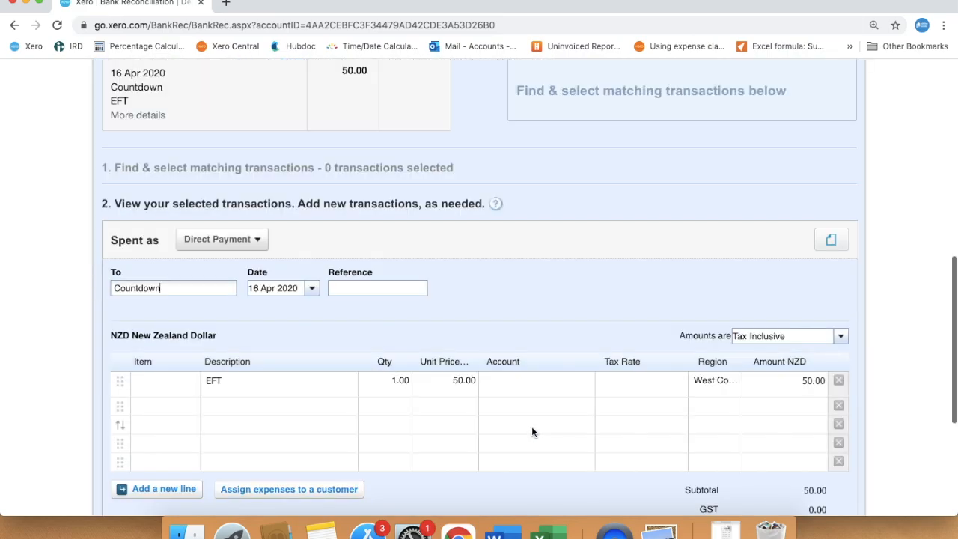
click(265, 367)
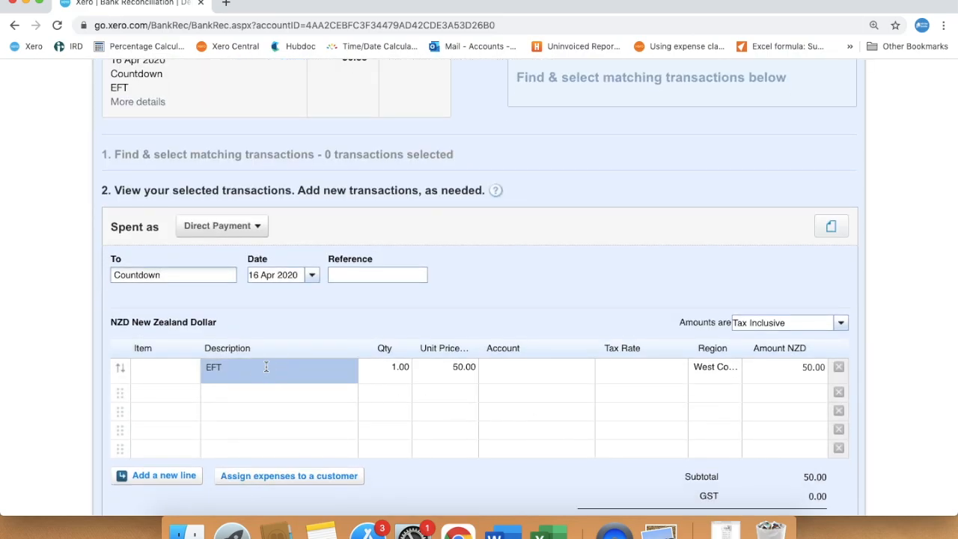
double_click(265, 366)
text(Alcohol)
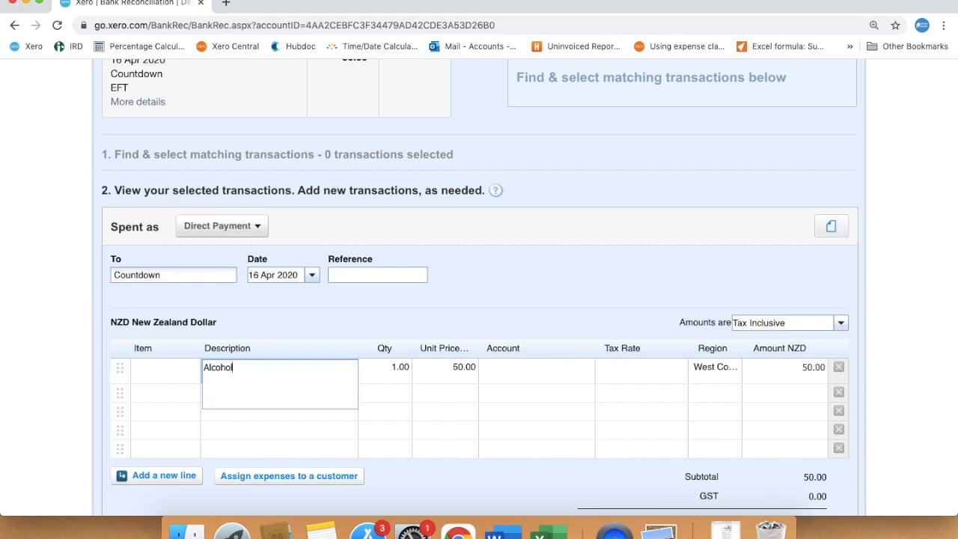
key(Tab)
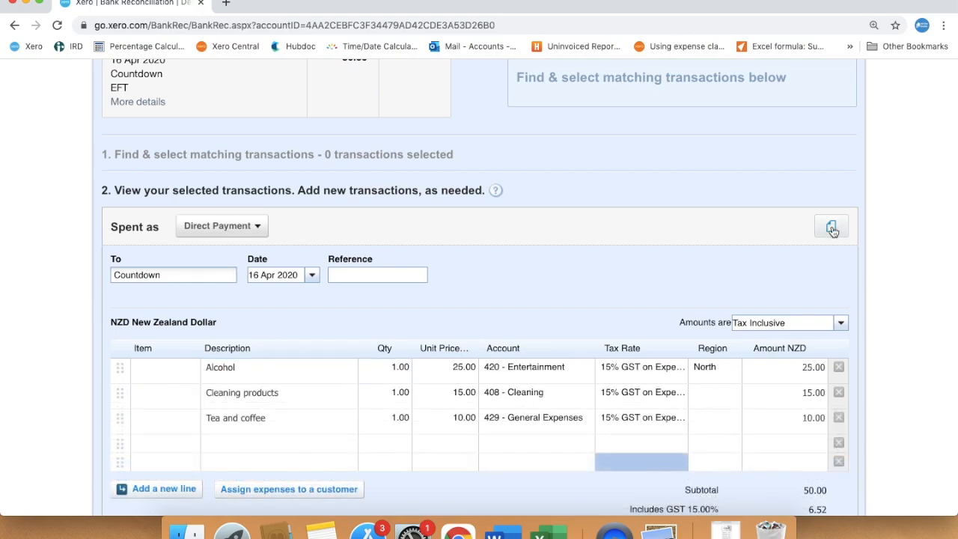
Step: Open the transaction's related files and start uploading a receipt file
click(832, 229)
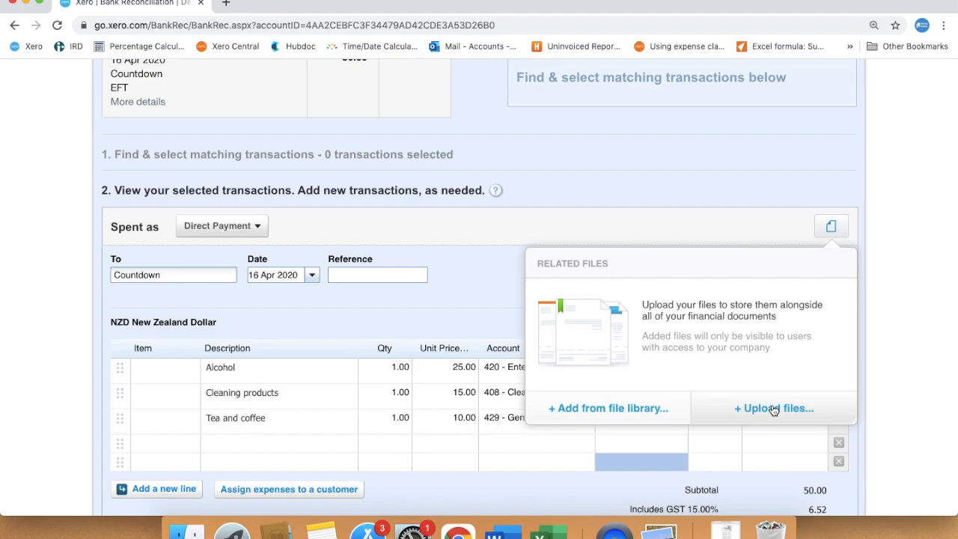
click(774, 409)
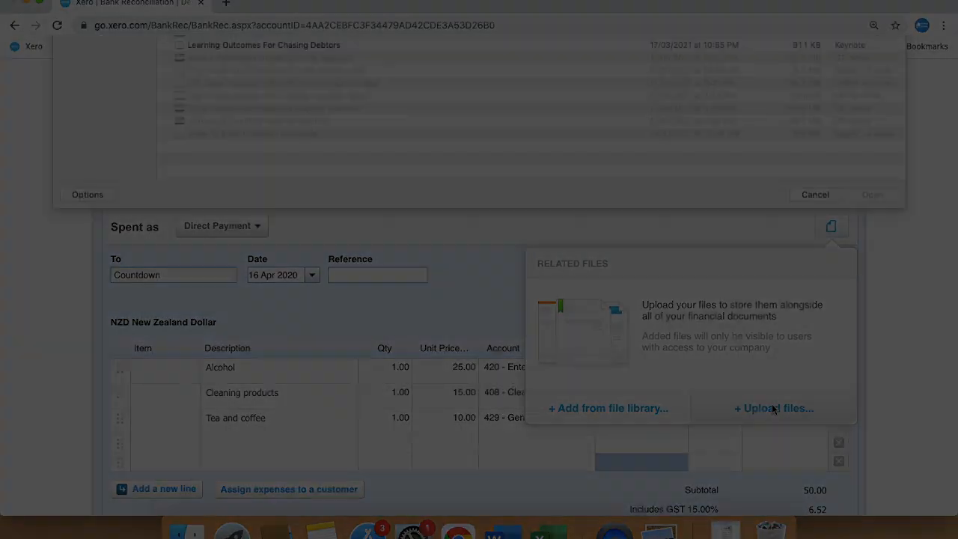